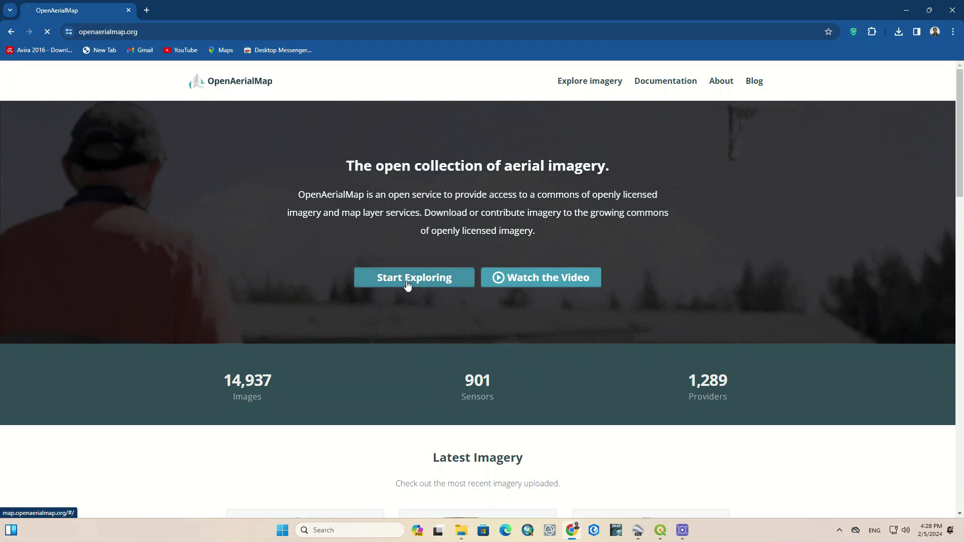
Open the imagery explorer and select the grid square covering central Japan on the world map
left_click(408, 285)
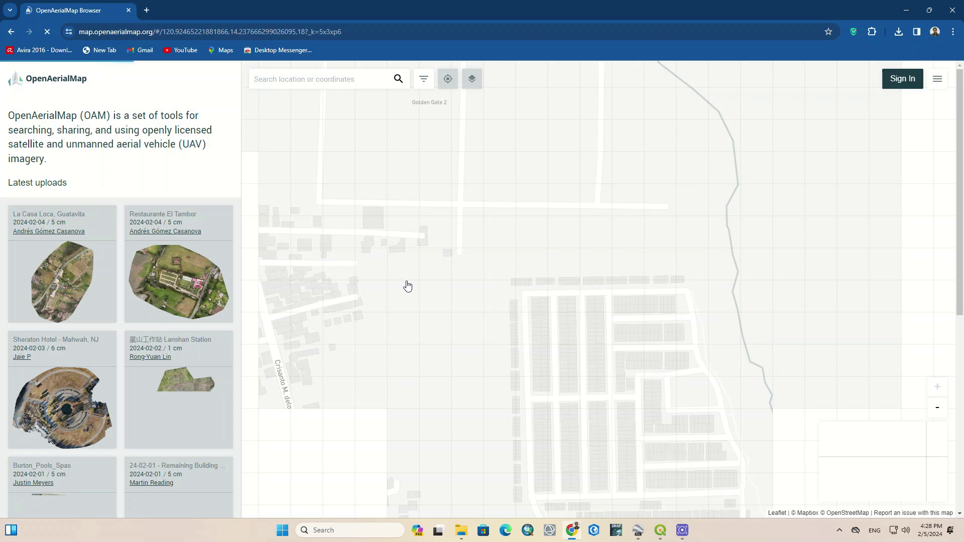
scroll(447, 250, "down", 1)
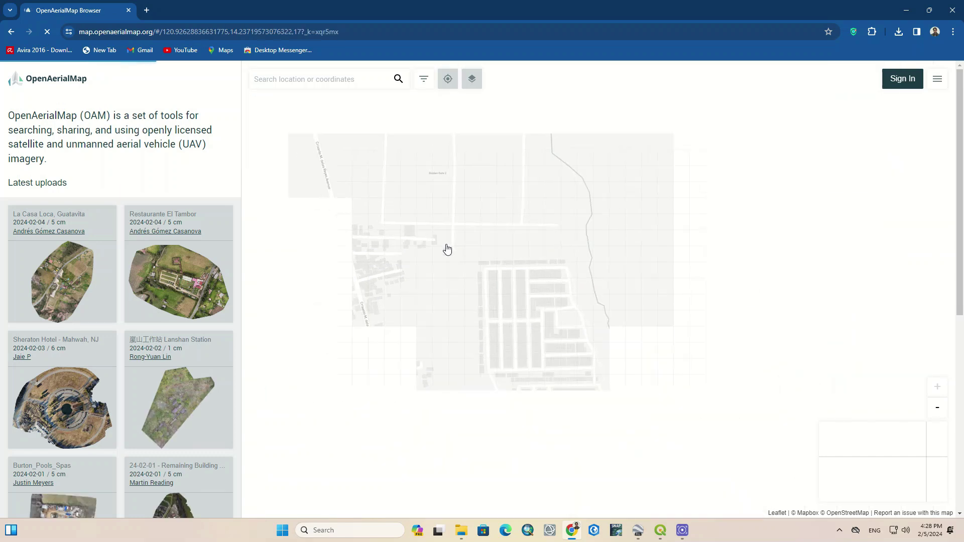
scroll(447, 249, "down", 1)
scroll(448, 250, "down", 7)
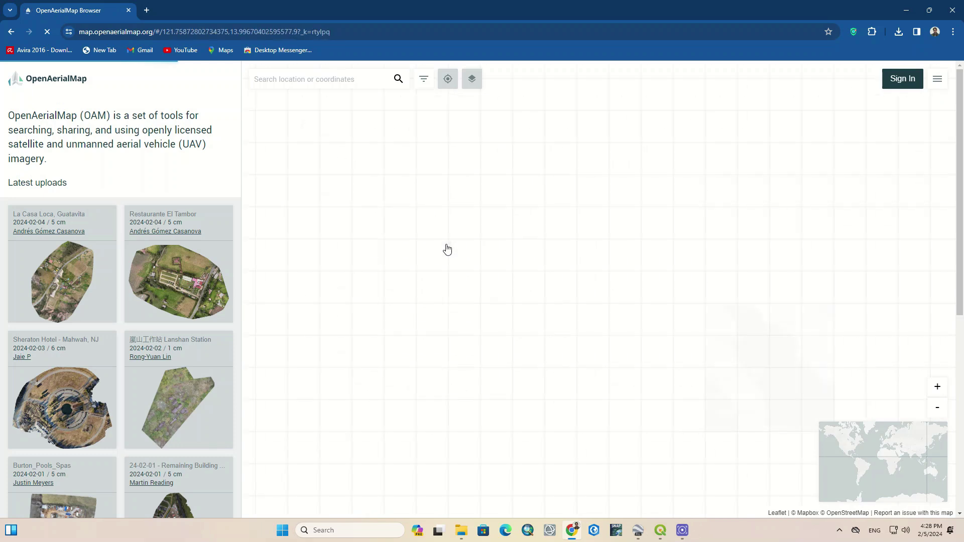
scroll(447, 250, "down", 1)
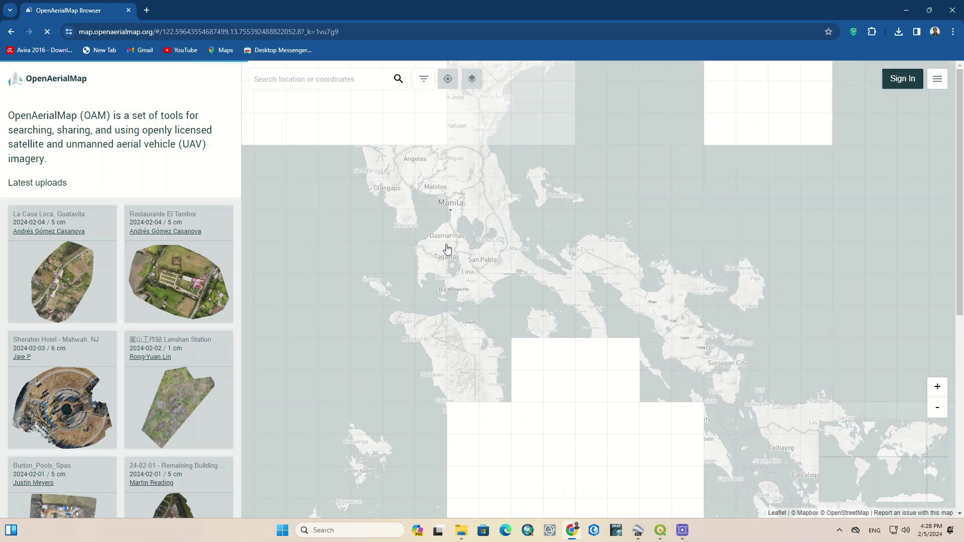
scroll(447, 250, "down", 2)
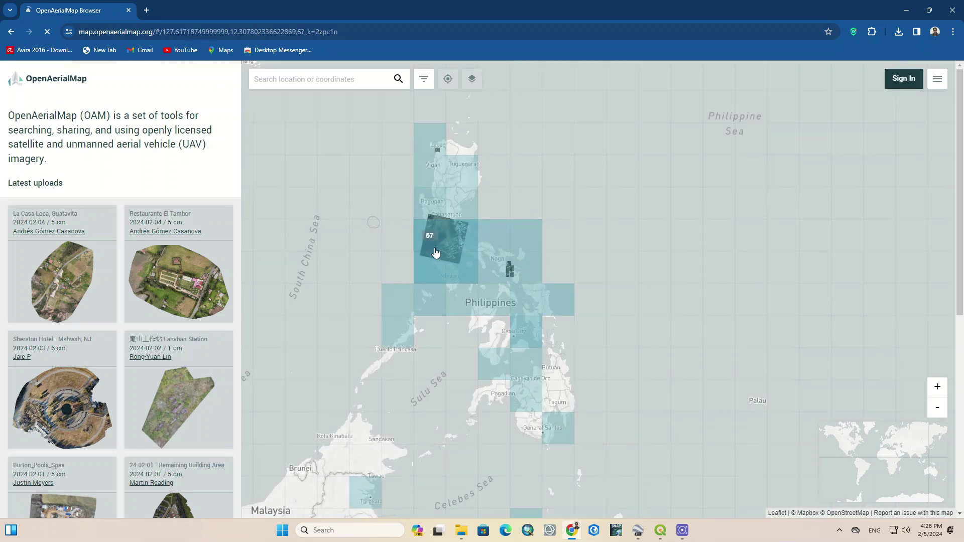
scroll(435, 253, "down", 1)
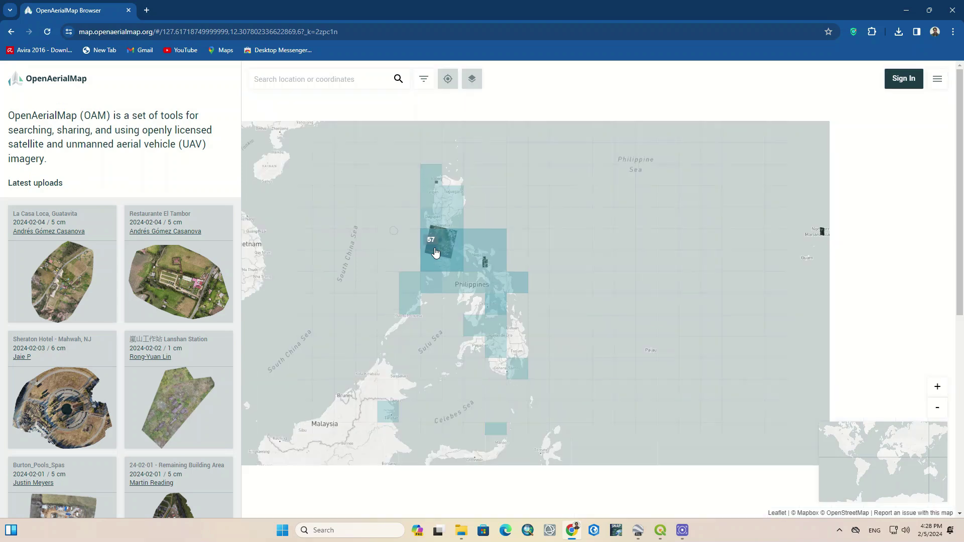
scroll(473, 260, "down", 1)
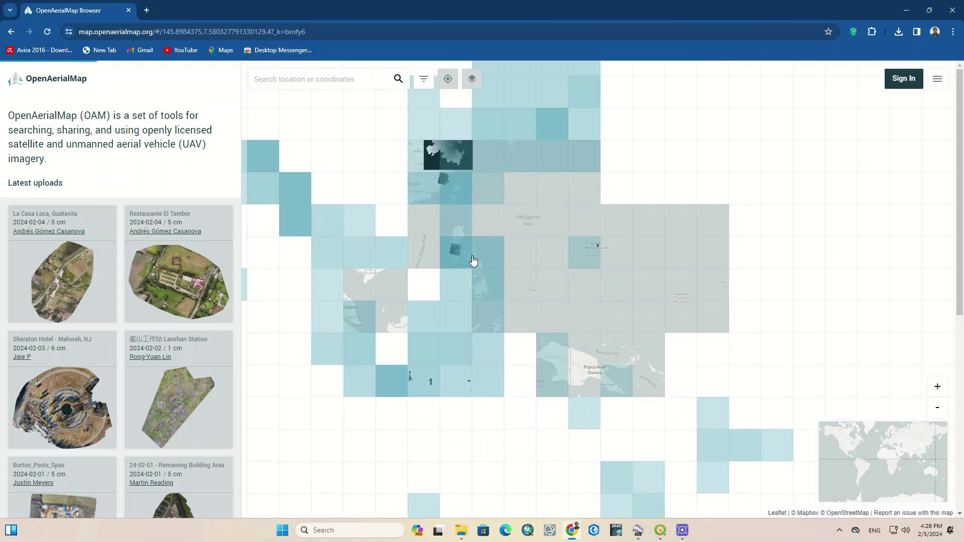
left_click_drag(476, 258, 546, 252)
scroll(546, 252, "down", 1)
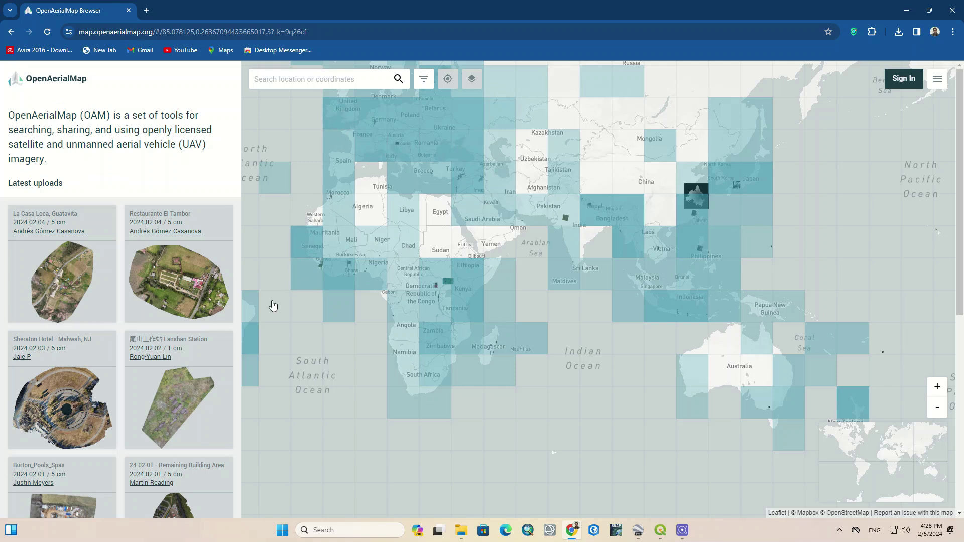
left_click(759, 187)
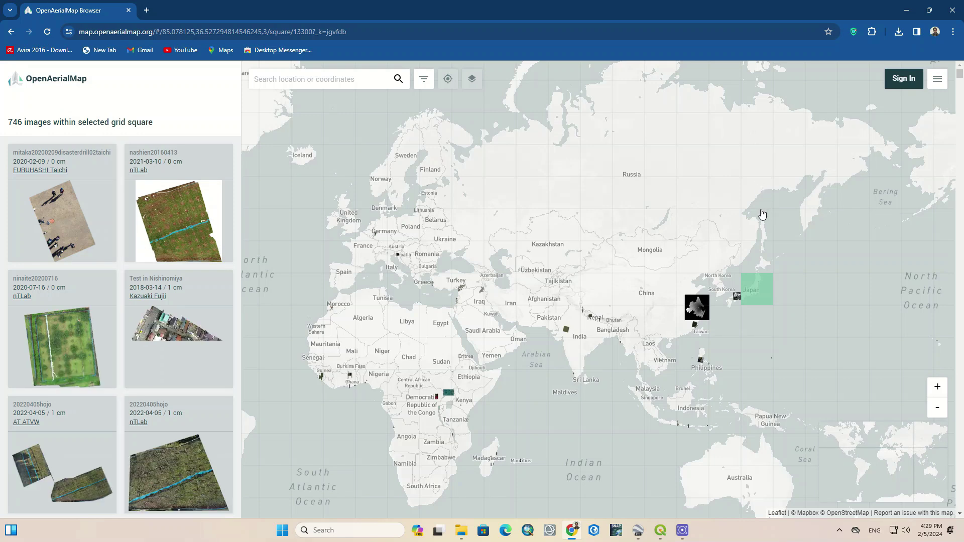
Examine the selected grid square over Japan and its surroundings on the map
scroll(793, 294, "up", 1)
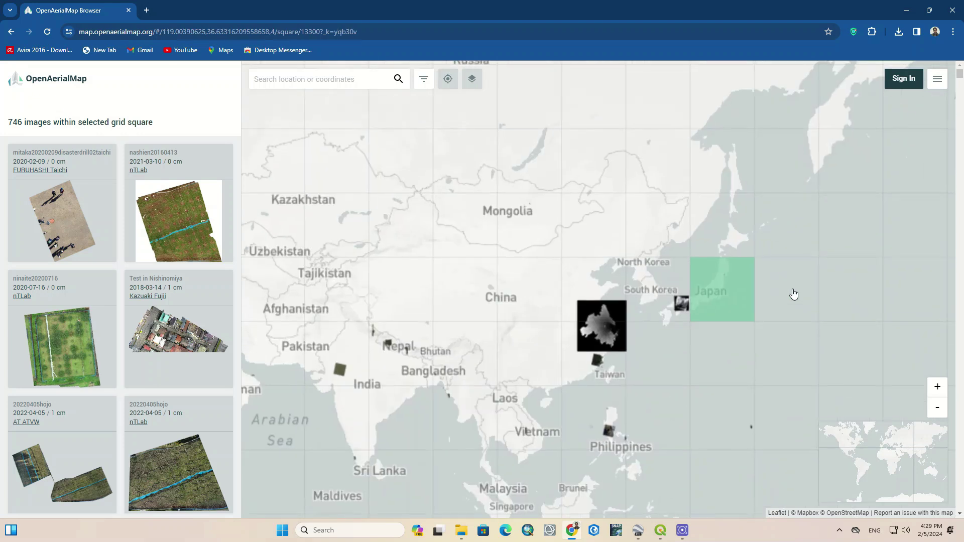
scroll(791, 293, "up", 2)
scroll(788, 294, "up", 1)
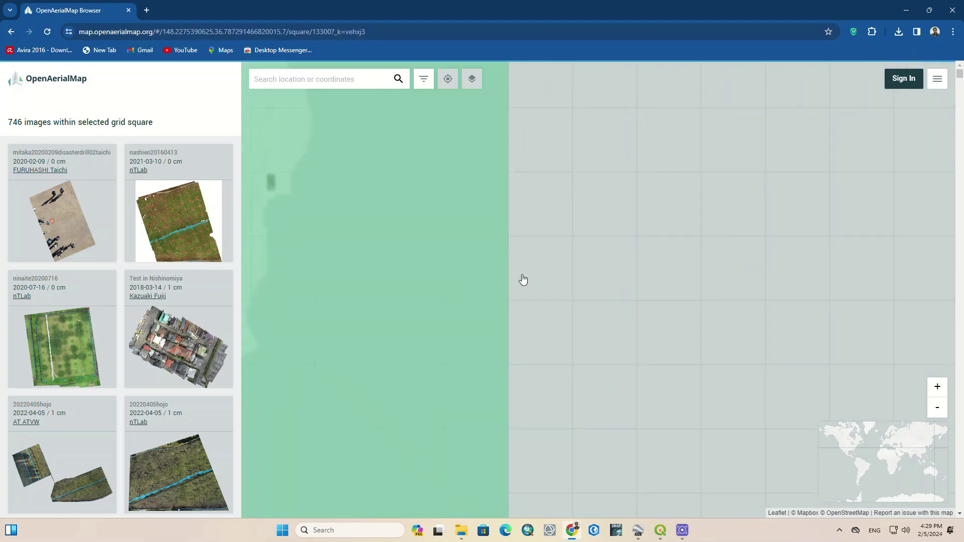
scroll(533, 278, "down", 1)
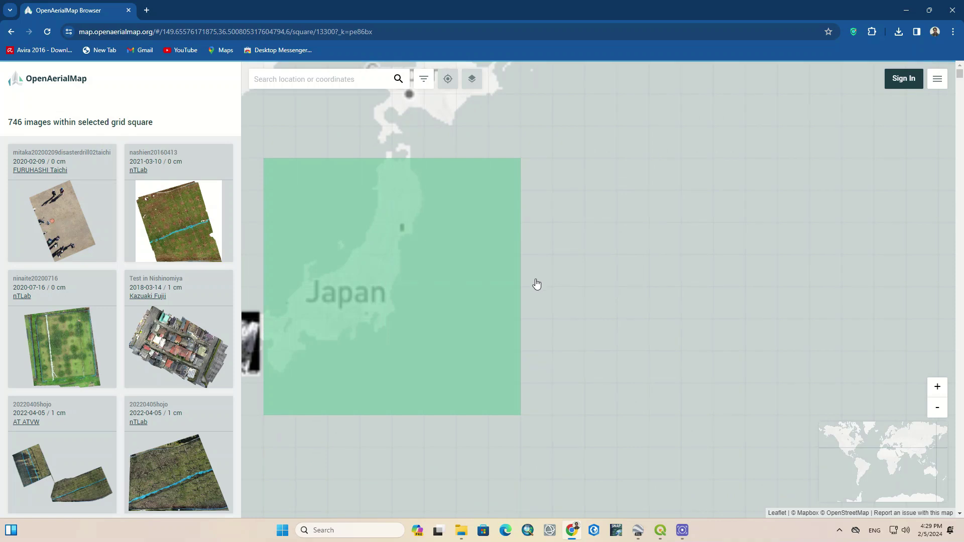
left_click_drag(555, 284, 611, 270)
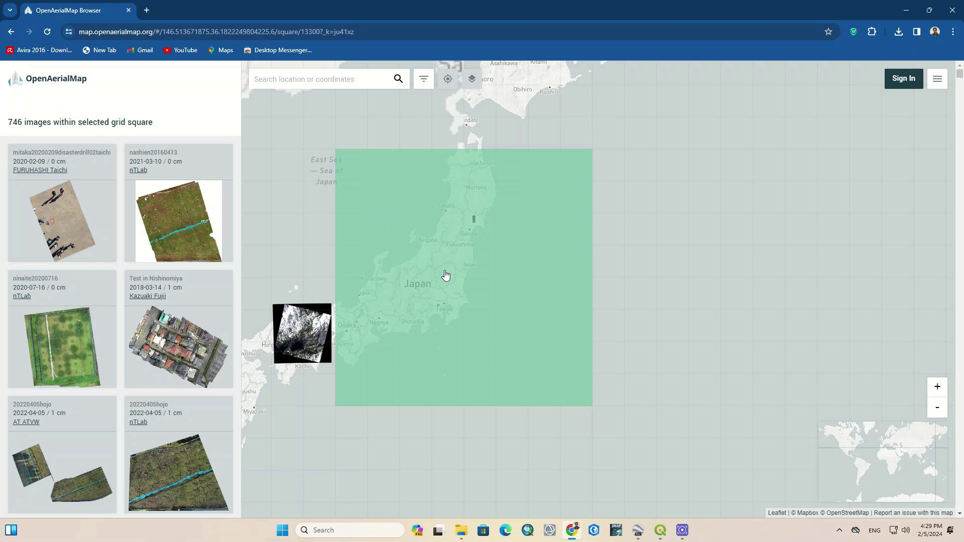
scroll(445, 275, "up", 1)
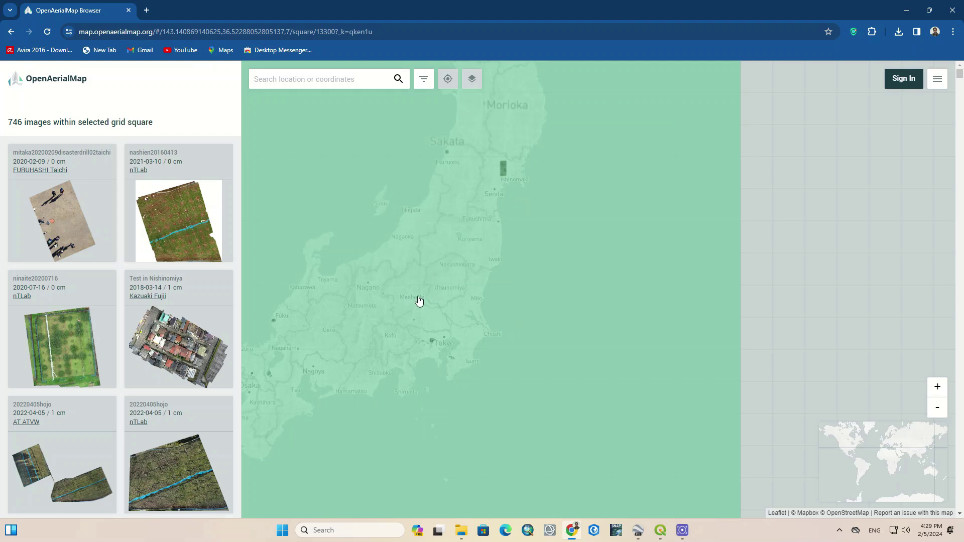
Browse the images in the selected grid square and open the details of the 2020-10-21 image oam_sagamihara20201022yokoze0
scroll(126, 257, "down", 5)
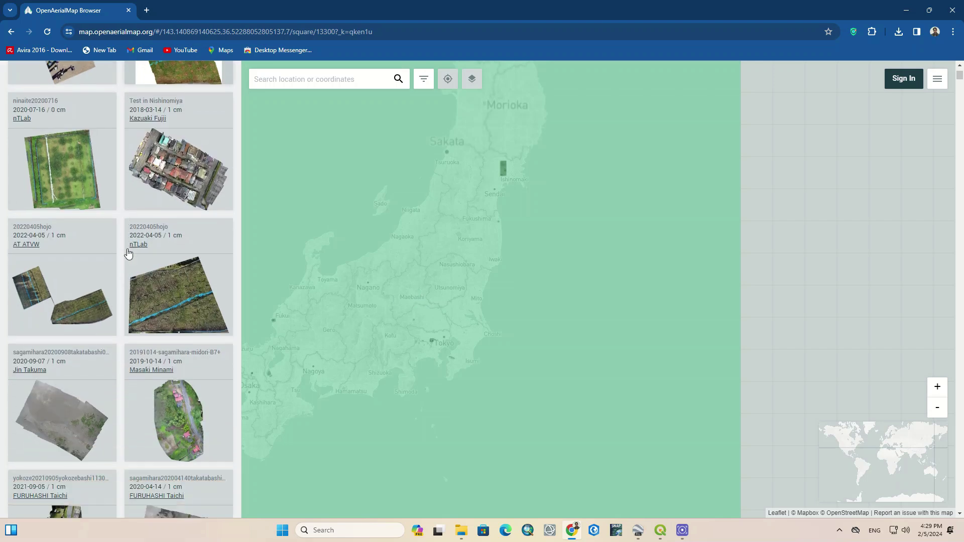
scroll(127, 257, "down", 7)
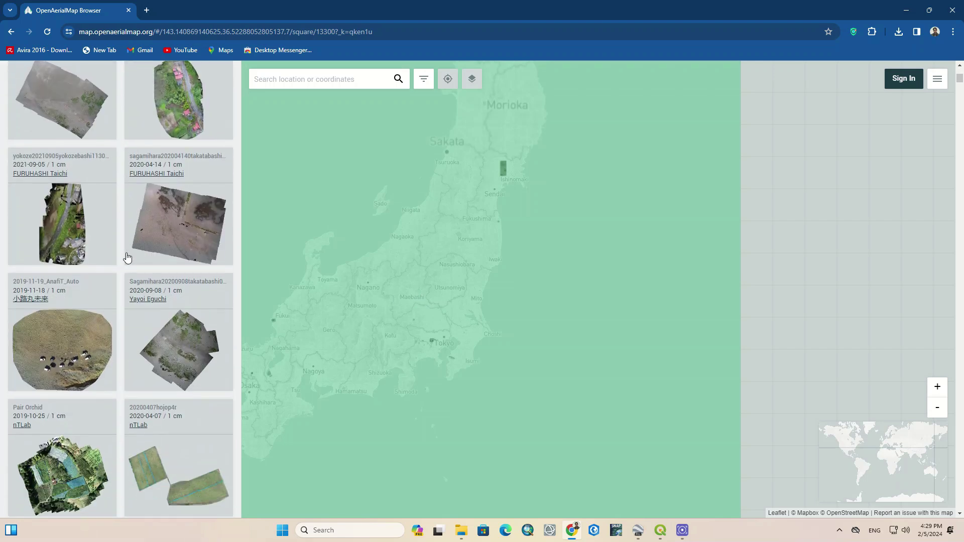
scroll(127, 257, "down", 11)
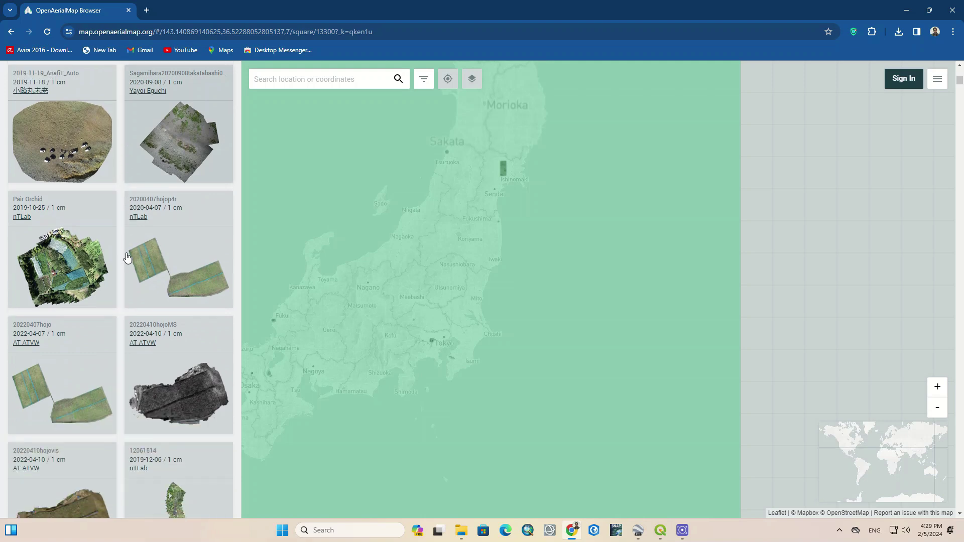
scroll(127, 257, "up", 15)
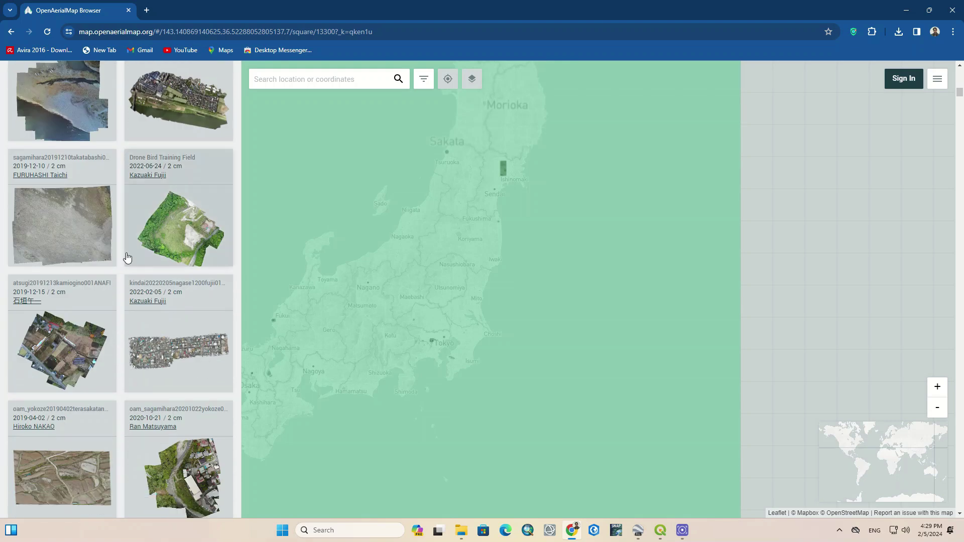
scroll(127, 256, "up", 3)
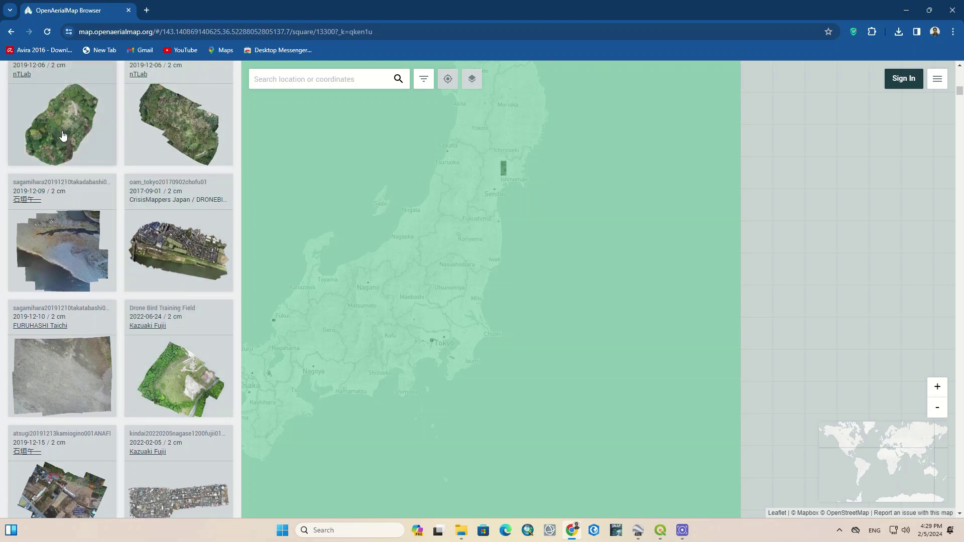
scroll(63, 135, "down", 2)
scroll(62, 135, "down", 3)
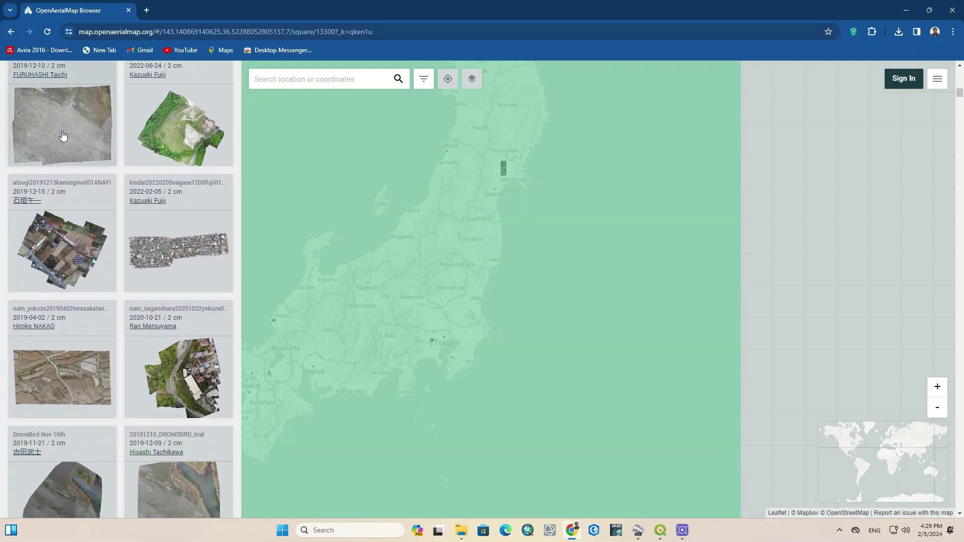
scroll(63, 135, "down", 4)
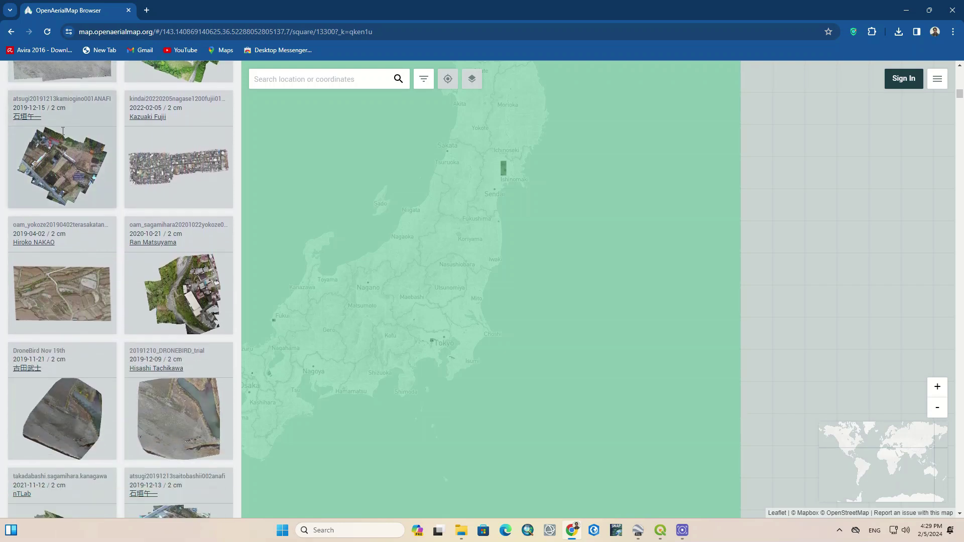
left_click(181, 199)
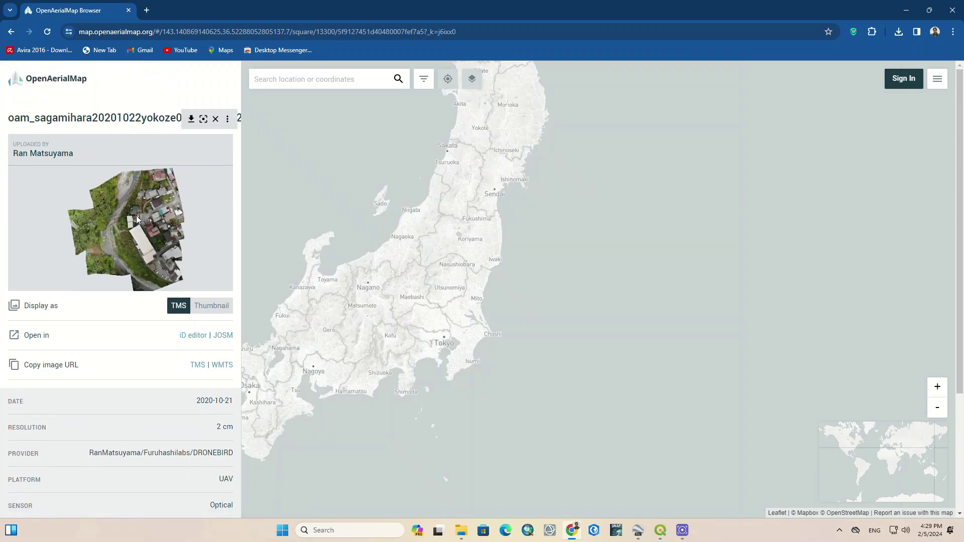
Fit the map to the opened image and inspect the cars parked beside the large white-roofed building at close range
left_click(204, 119)
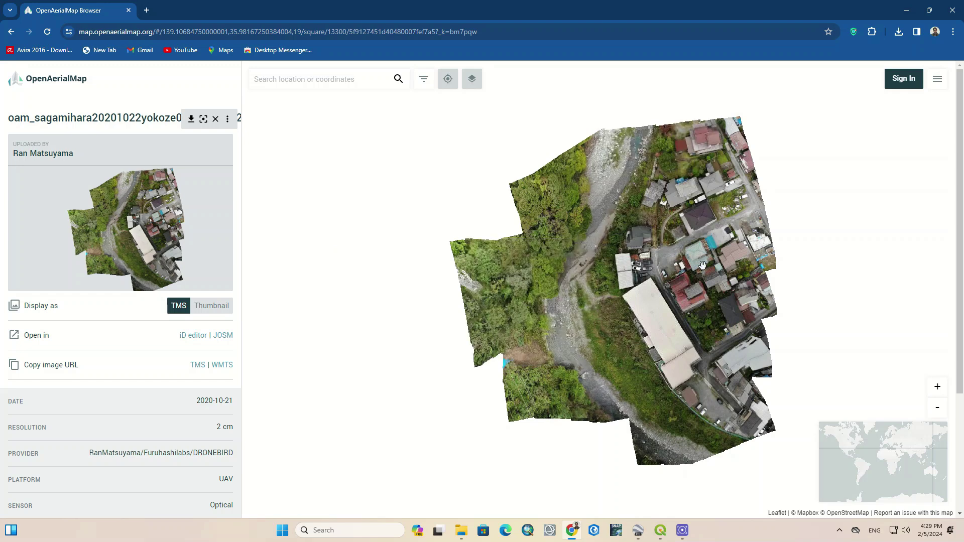
scroll(702, 265, "up", 1)
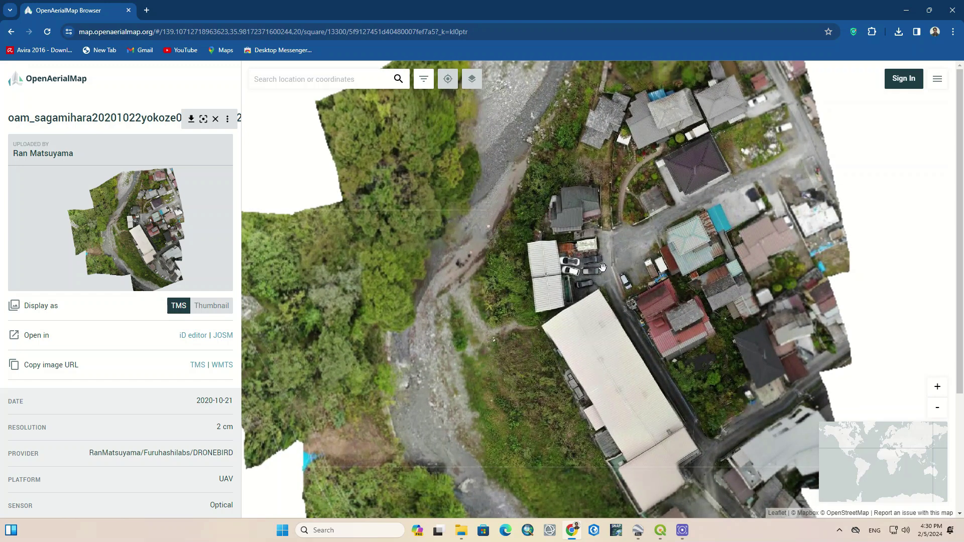
scroll(603, 267, "up", 1)
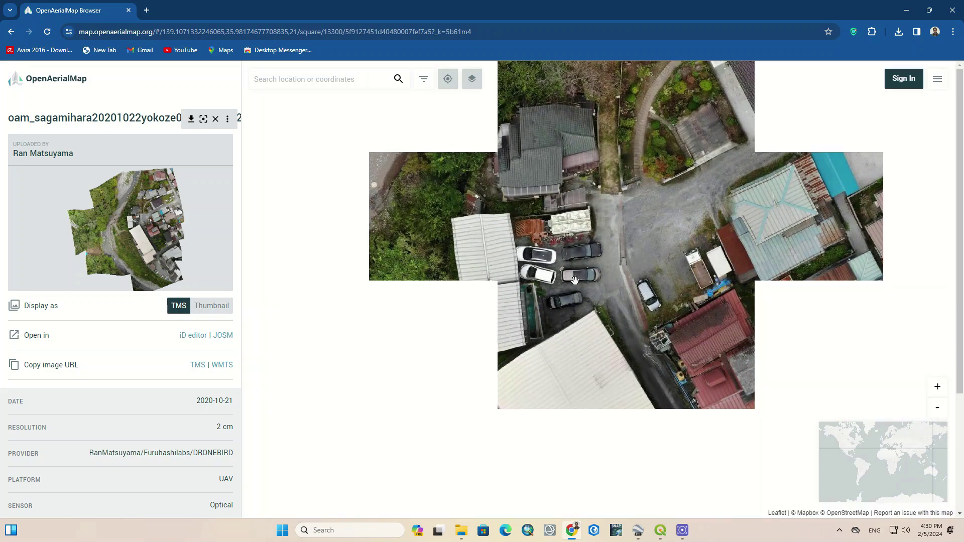
scroll(575, 275, "up", 1)
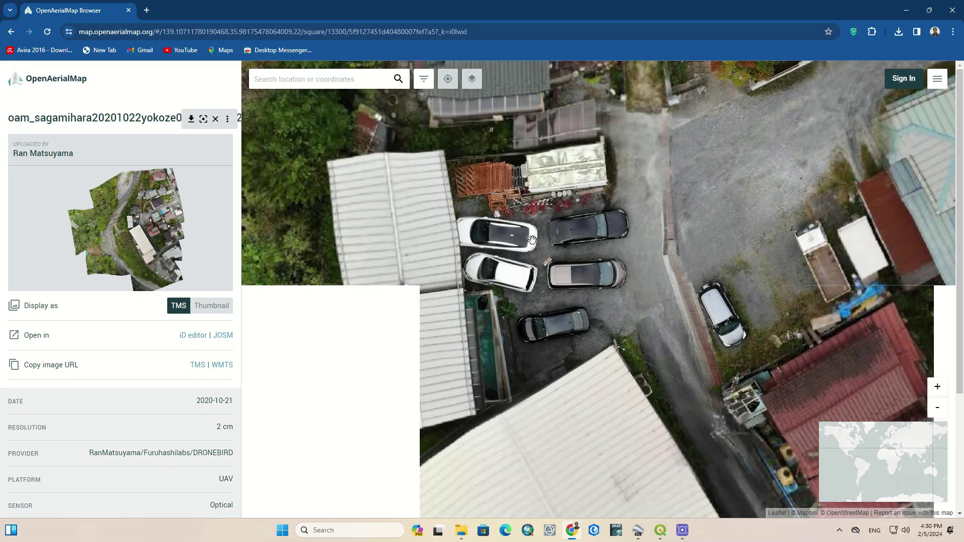
scroll(532, 239, "up", 1)
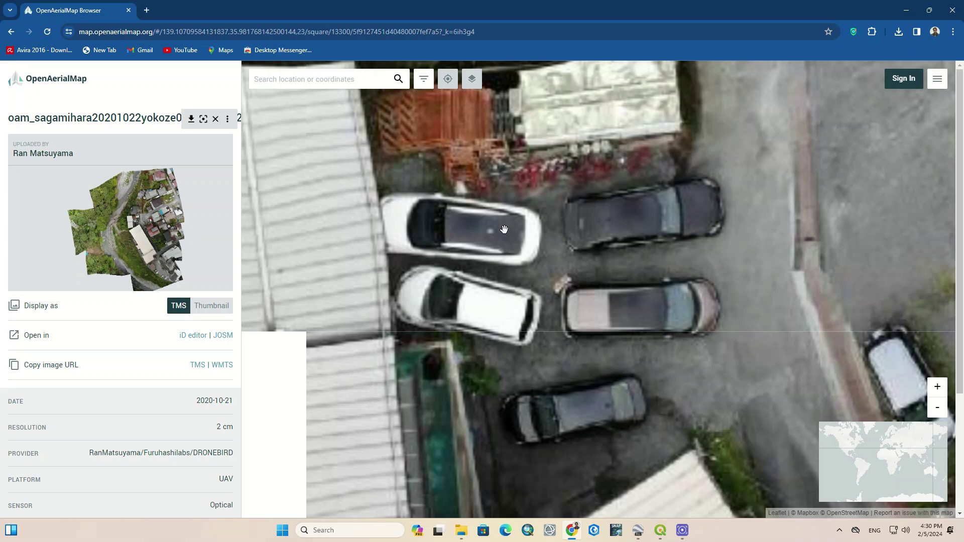
scroll(504, 229, "up", 1)
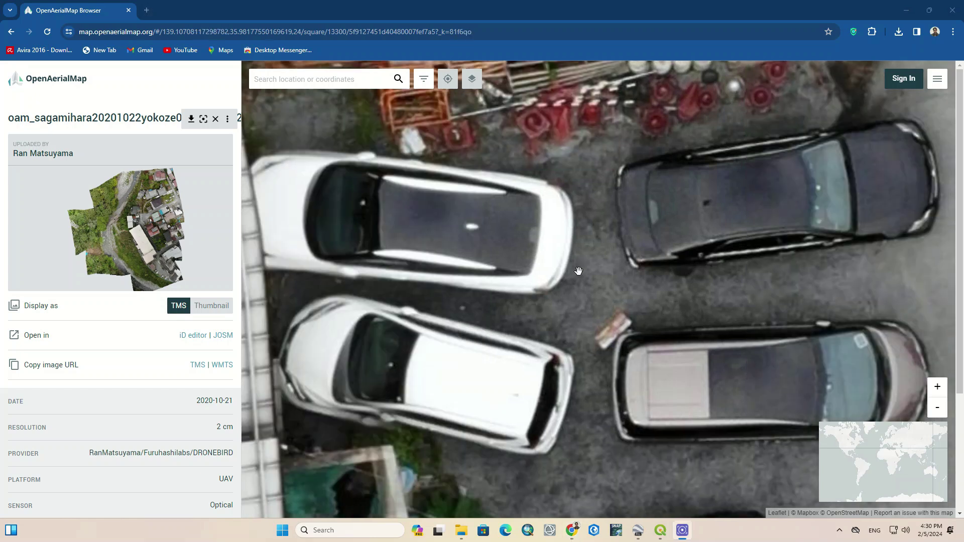
scroll(580, 273, "down", 1)
scroll(556, 234, "down", 1)
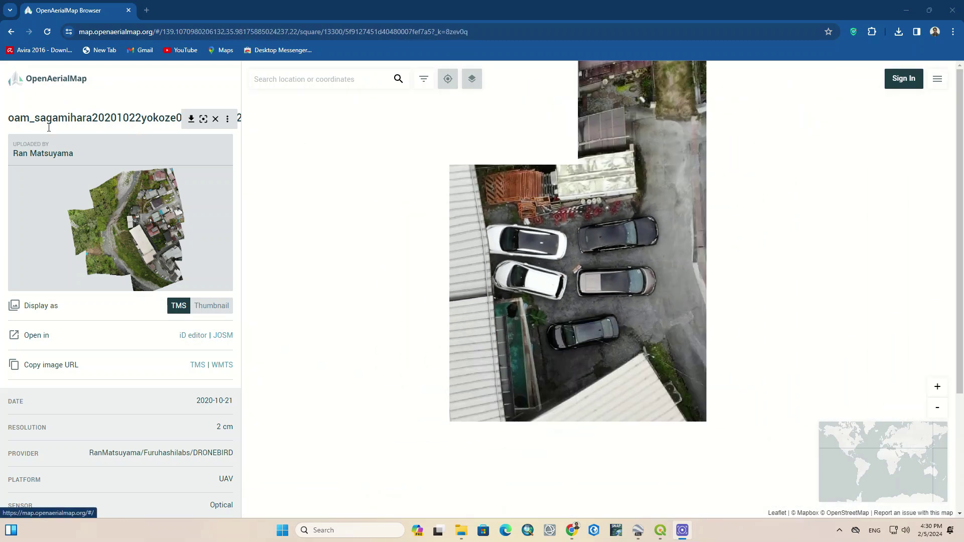
Review the image's metadata, switch to the previous result, oam_yokoze20190402terasakatana, and fit the map to that image
scroll(54, 126, "down", 3)
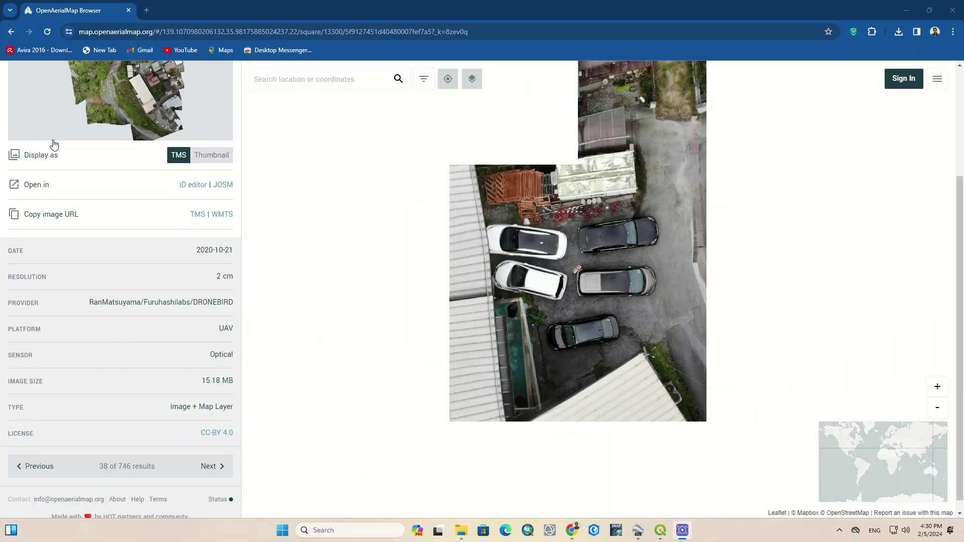
left_click(20, 455)
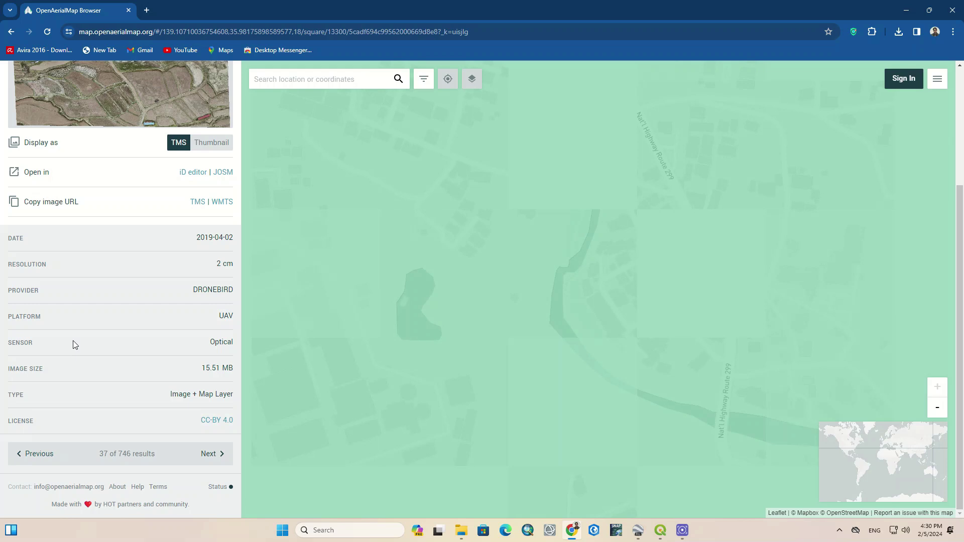
scroll(73, 345, "up", 3)
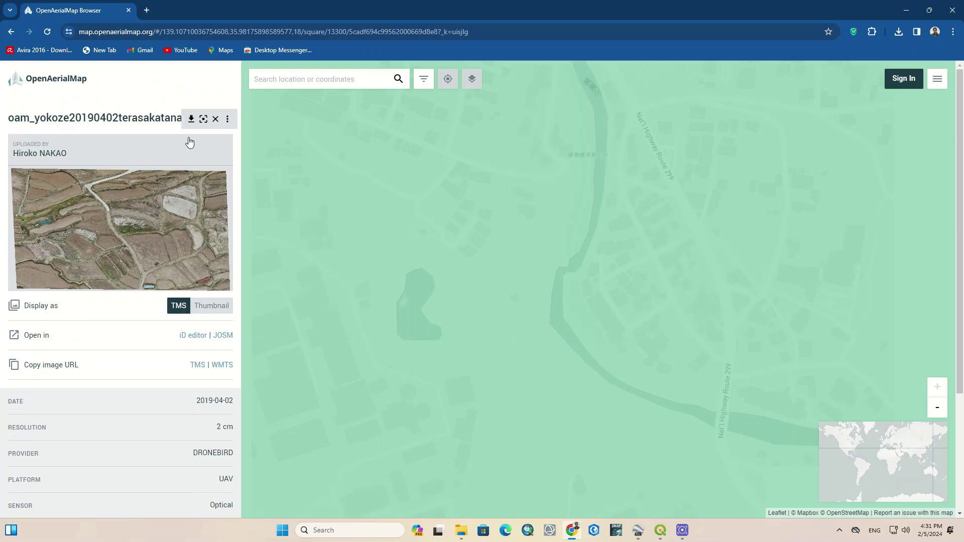
left_click(203, 118)
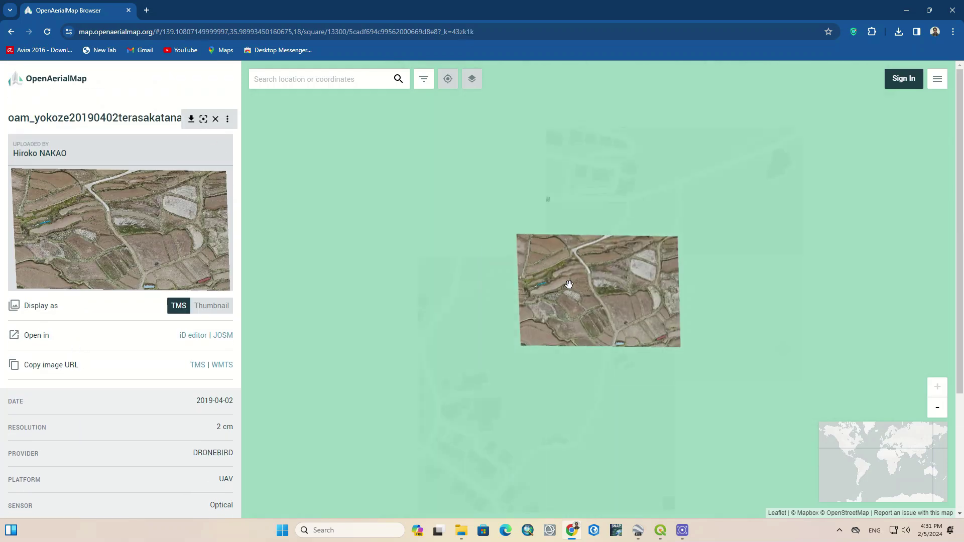
left_click_drag(569, 285, 551, 288)
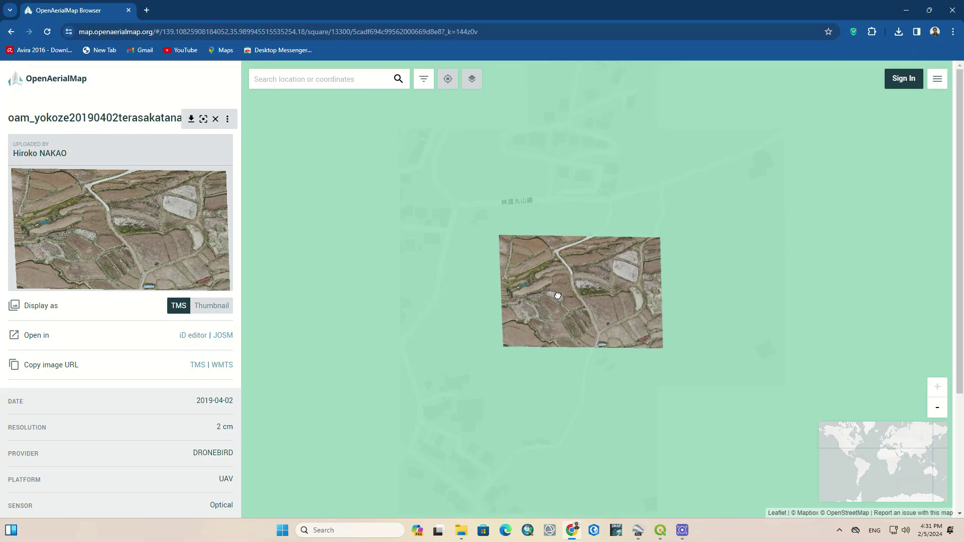
scroll(557, 294, "down", 1)
scroll(558, 295, "up", 1)
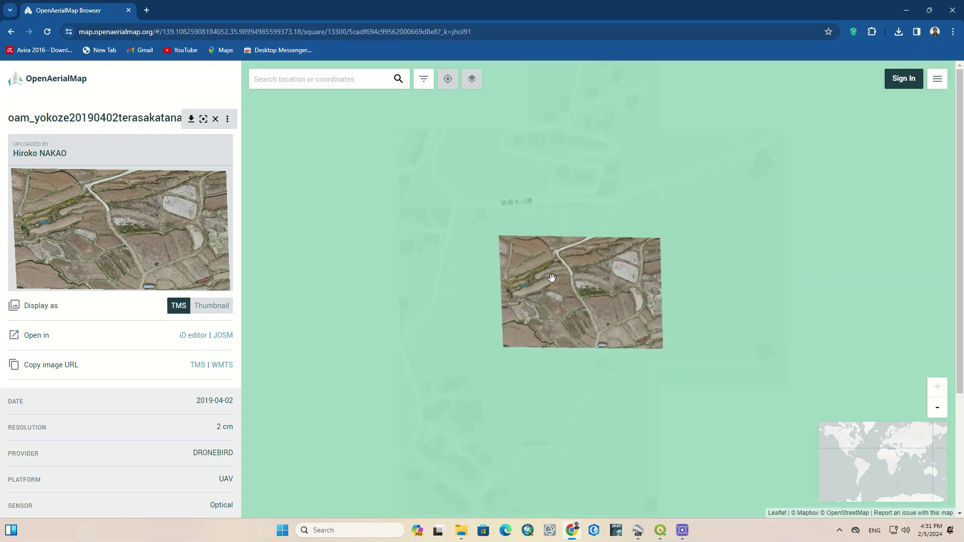
Close the oam_yokoze20190402terasakatana details and examine the drone images listed for the selected grid square over Japan
left_click(215, 120)
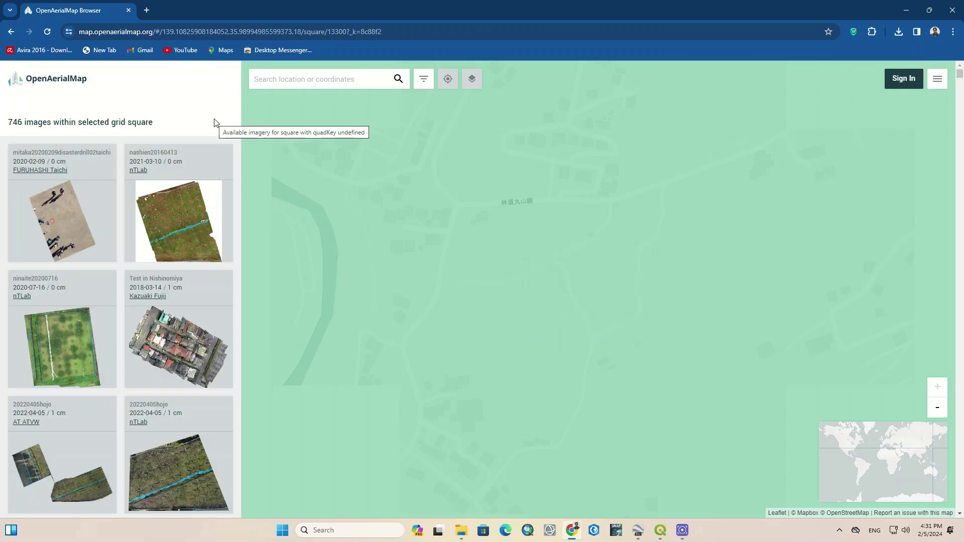
scroll(175, 218, "down", 9)
scroll(175, 219, "down", 5)
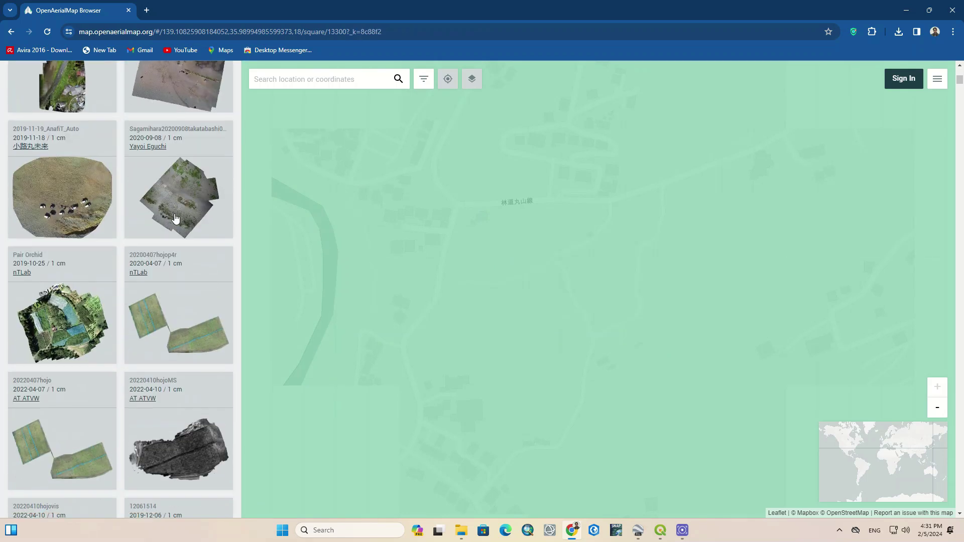
scroll(175, 218, "down", 15)
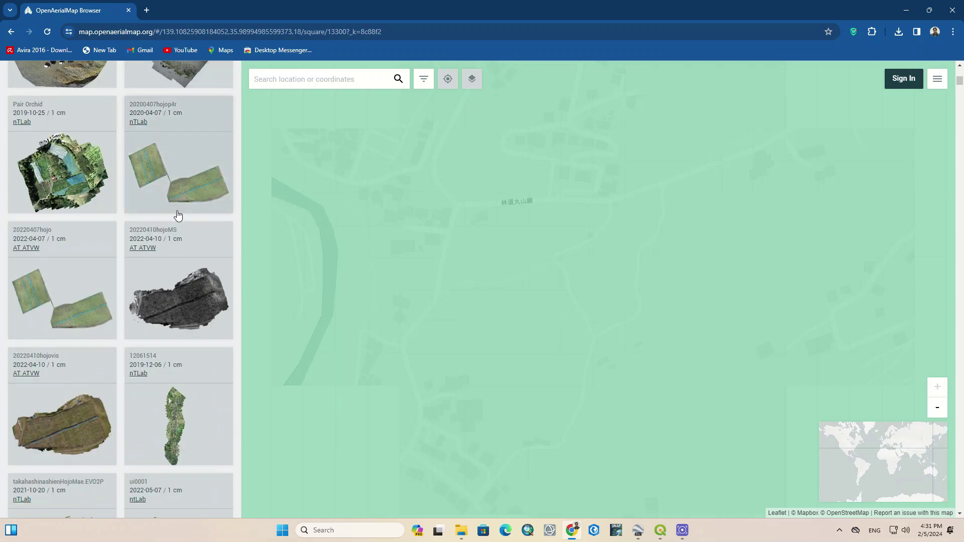
scroll(178, 216, "down", 9)
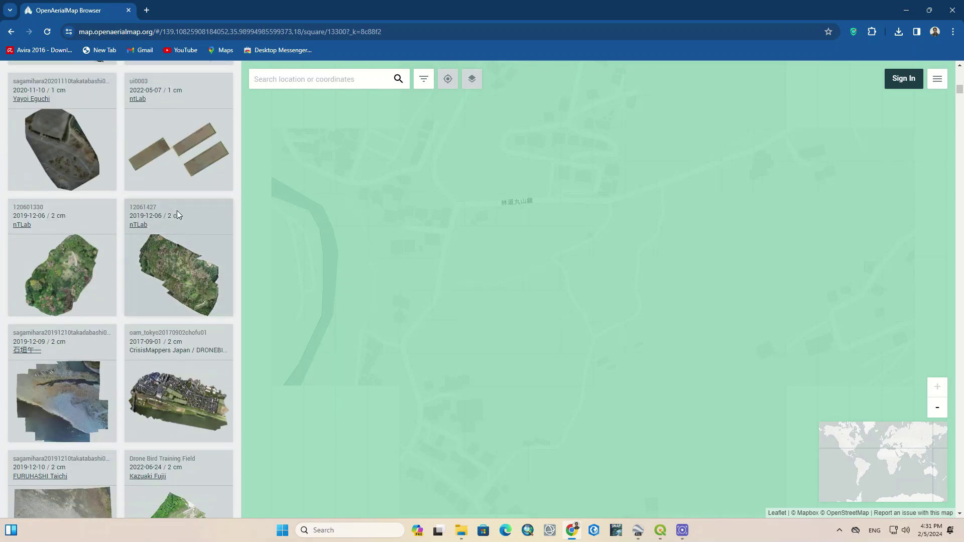
scroll(177, 210, "down", 8)
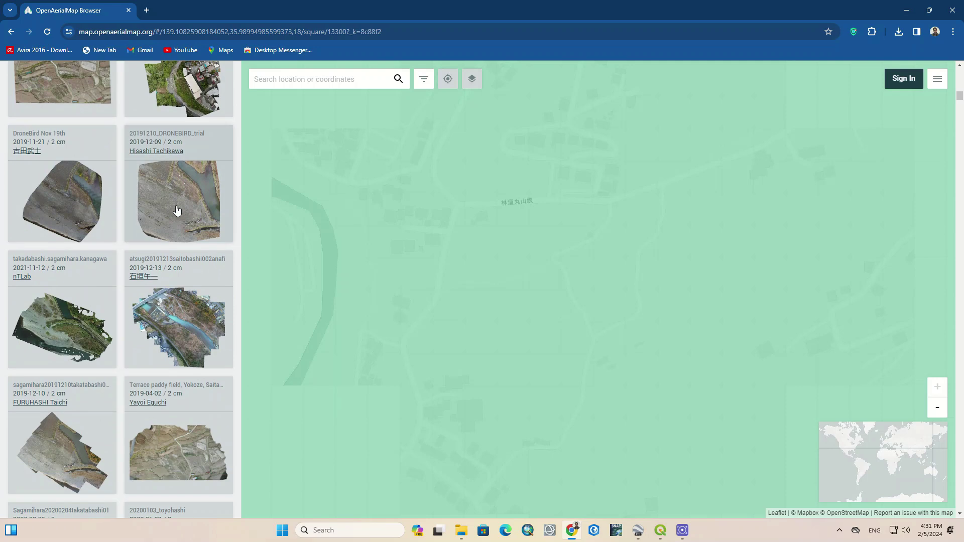
scroll(177, 209, "down", 15)
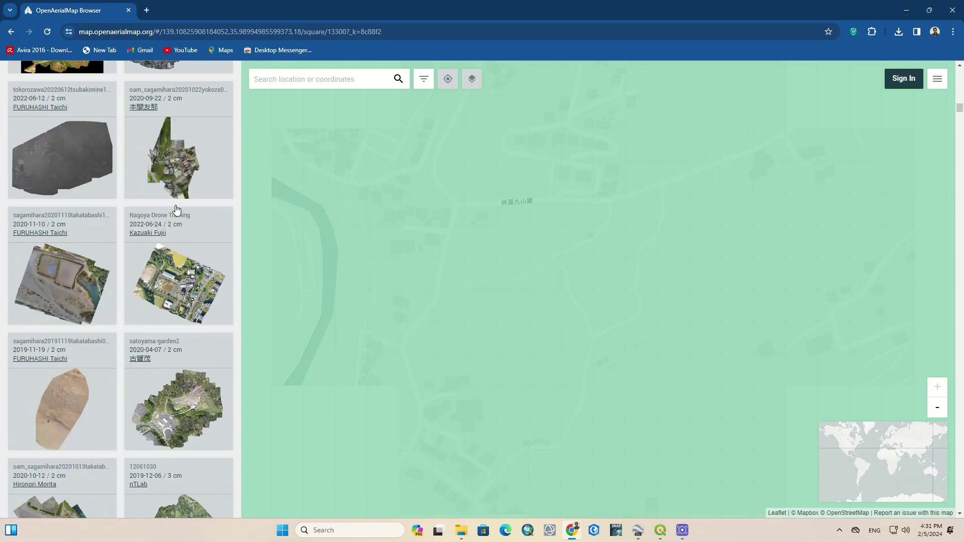
scroll(176, 210, "down", 15)
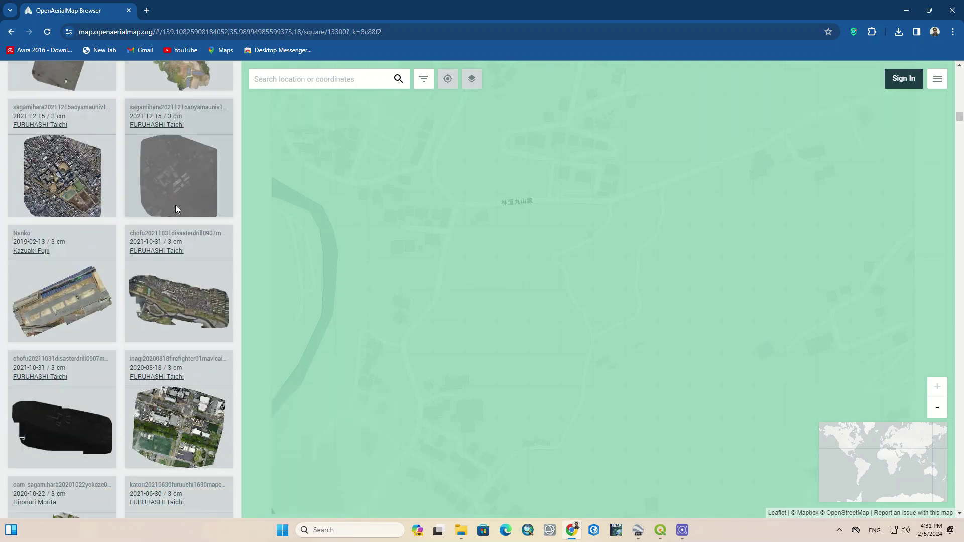
scroll(176, 206, "down", 15)
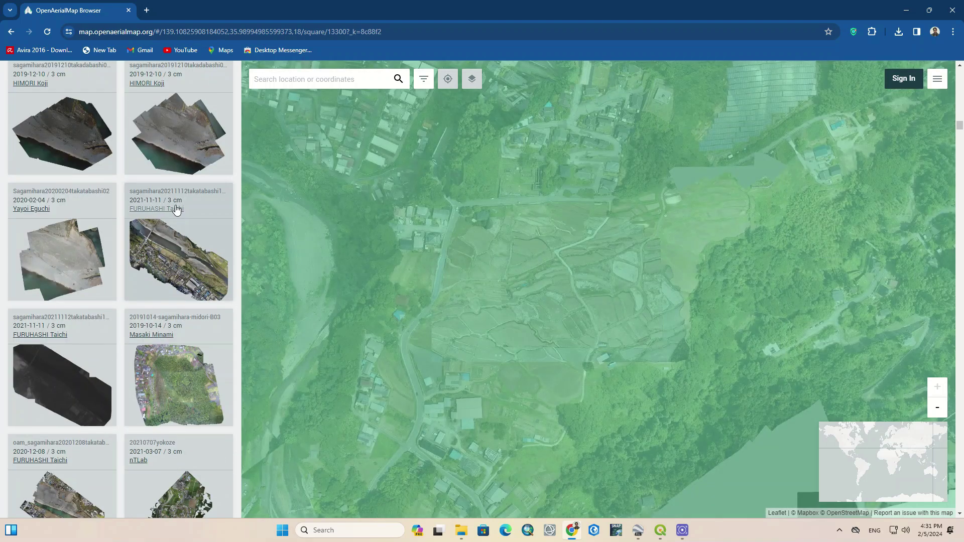
scroll(176, 210, "down", 1)
scroll(177, 210, "down", 10)
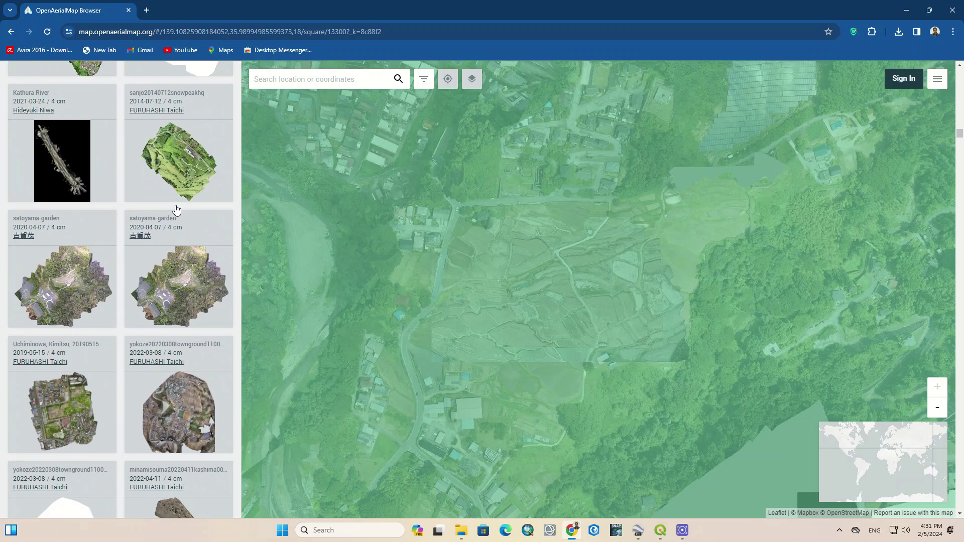
scroll(176, 208, "down", 8)
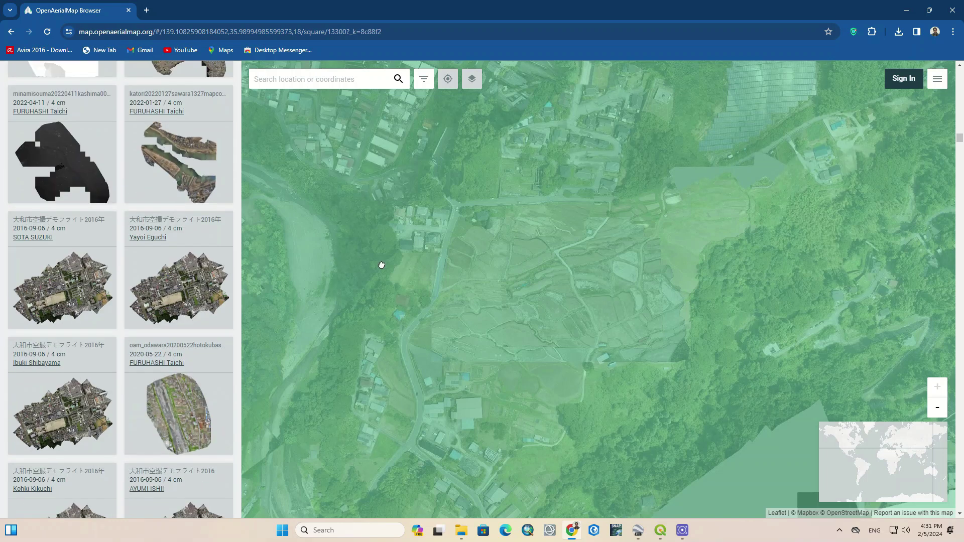
left_click_drag(381, 265, 512, 269)
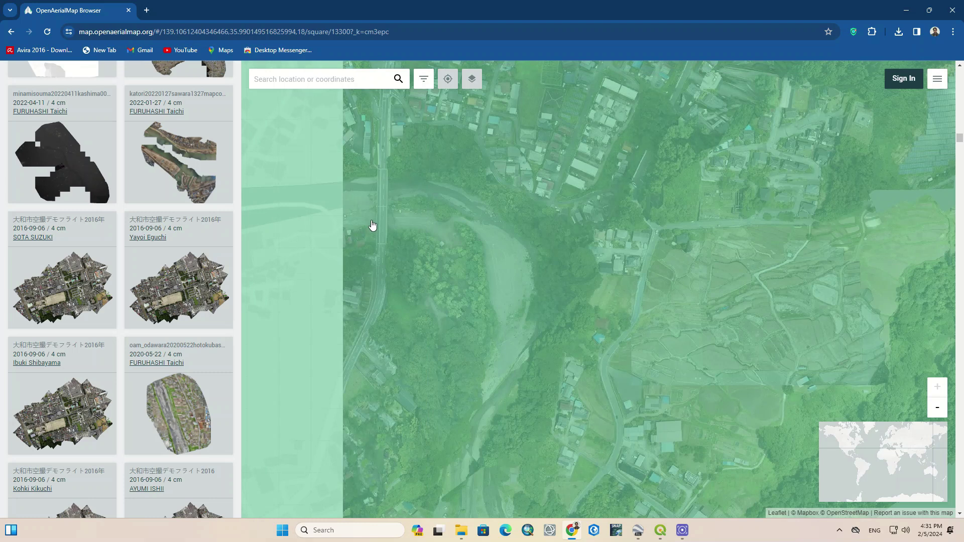
Browse further to the 6 cm images and open the details of kusatsu20200101opendataDT69125, dated 2020-01-01
scroll(168, 213, "down", 3)
scroll(169, 213, "down", 10)
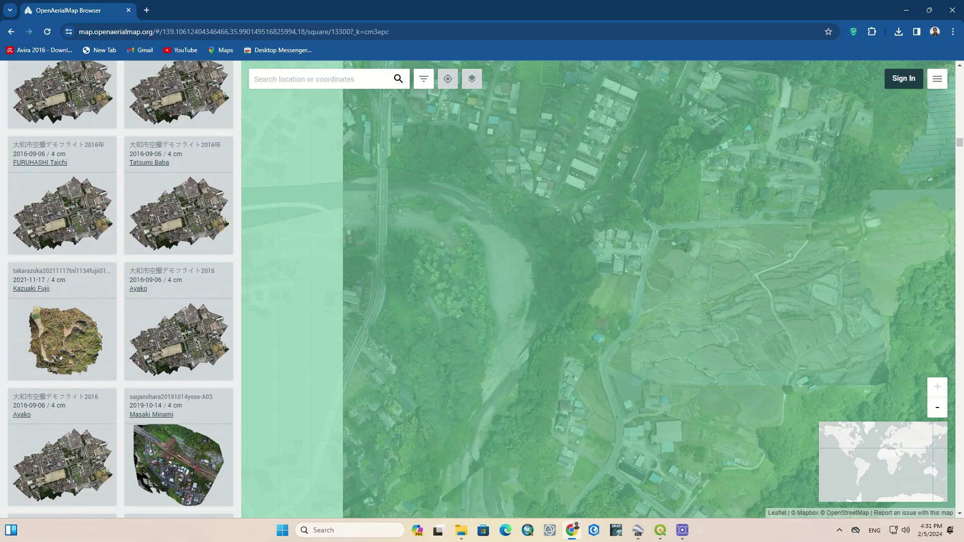
scroll(170, 217, "down", 10)
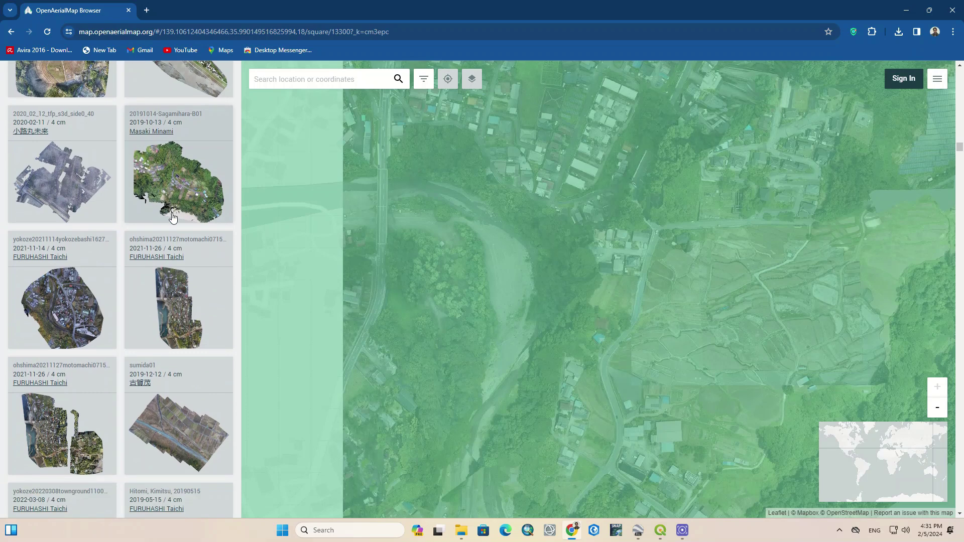
scroll(179, 215, "down", 10)
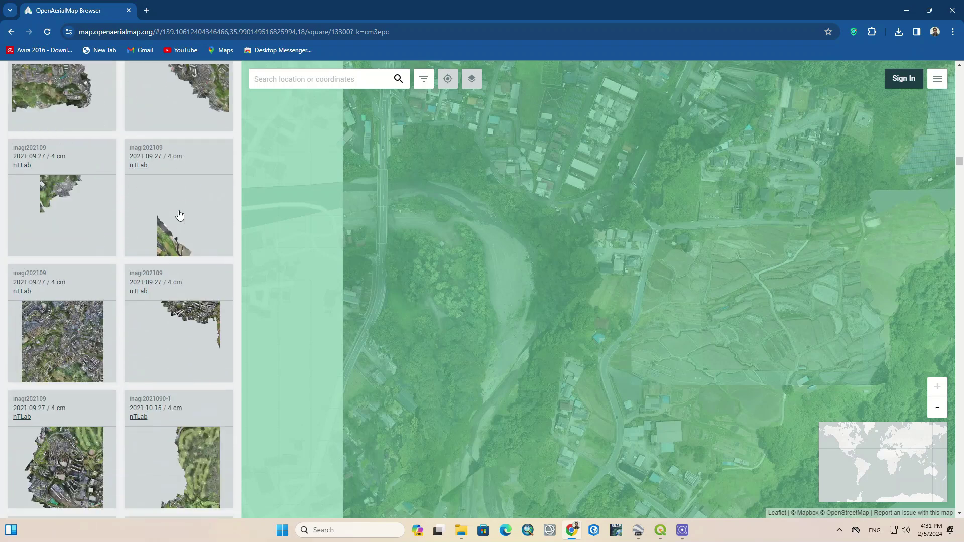
scroll(179, 212, "down", 10)
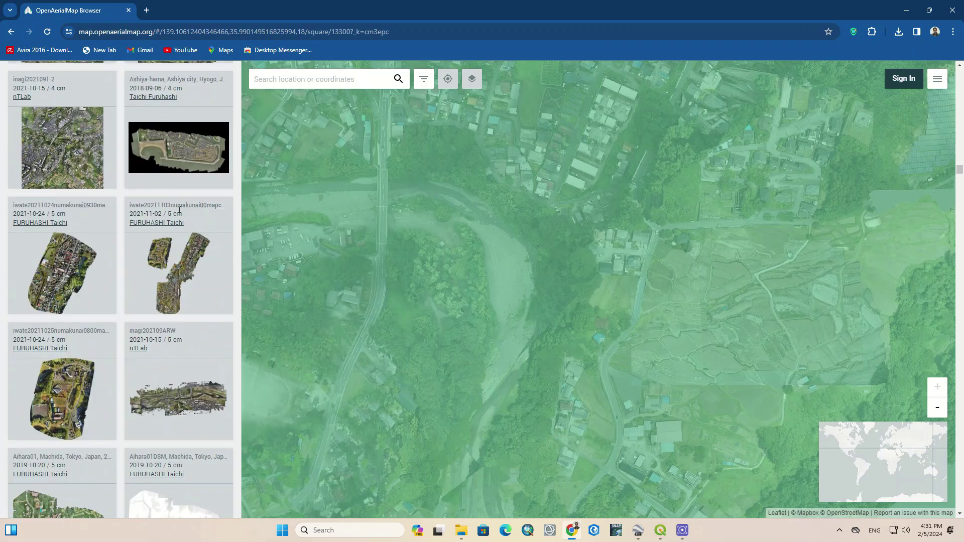
scroll(180, 210, "down", 8)
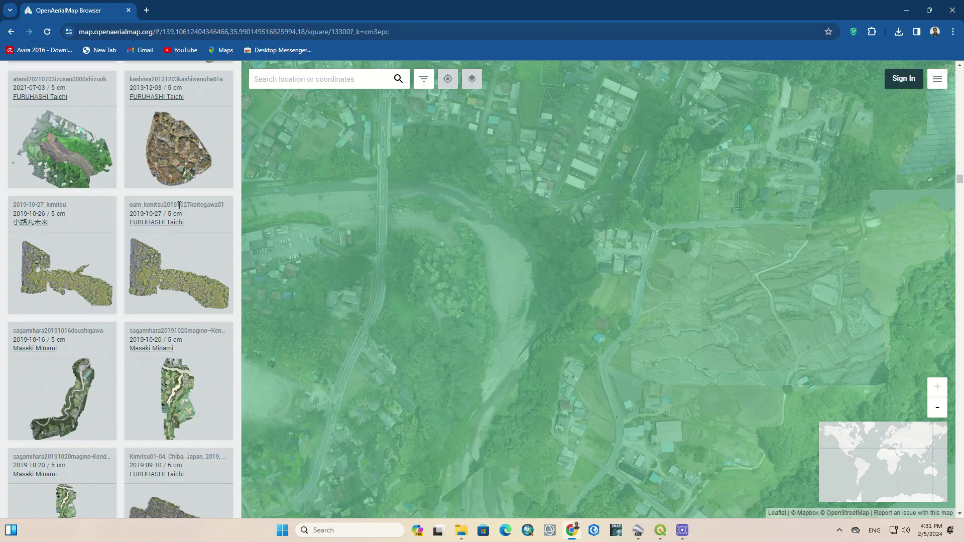
scroll(179, 209, "down", 1)
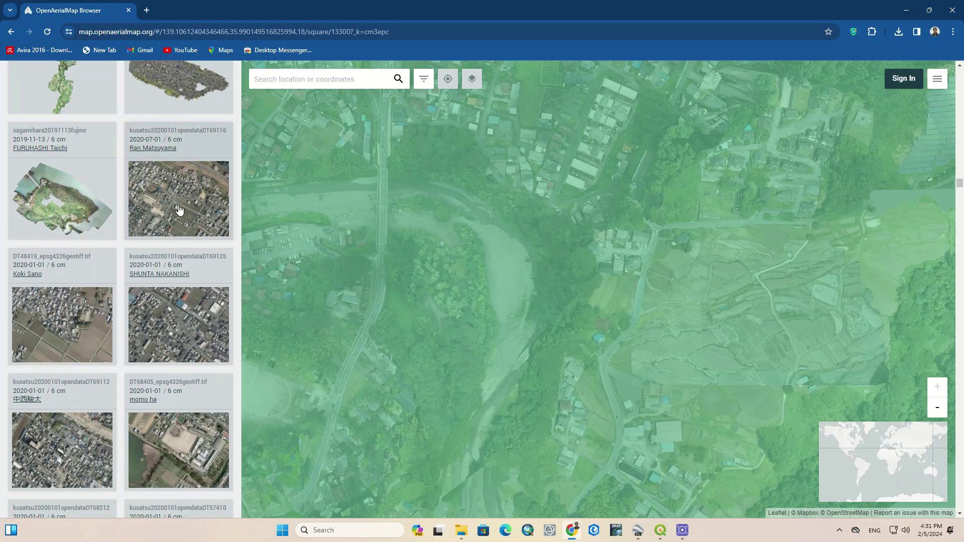
left_click(185, 335)
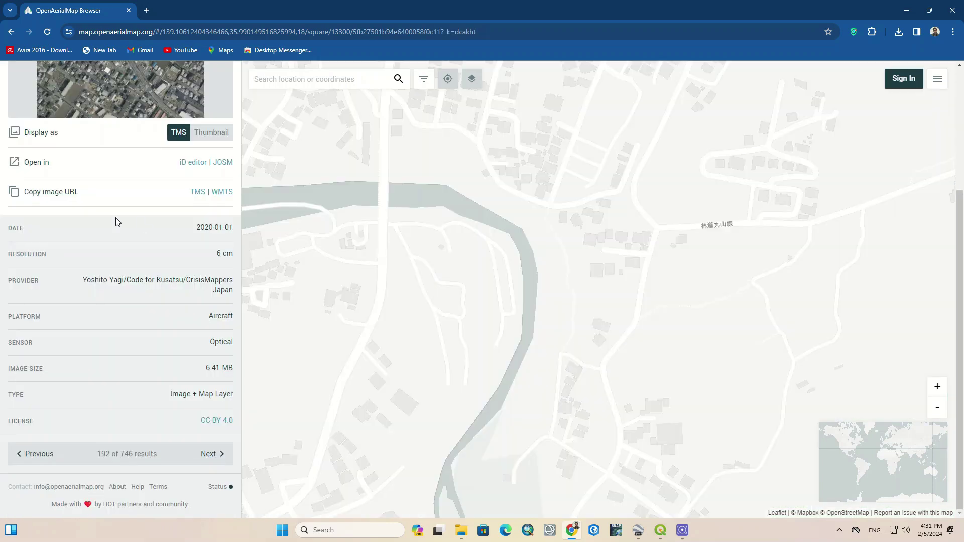
scroll(115, 218, "up", 4)
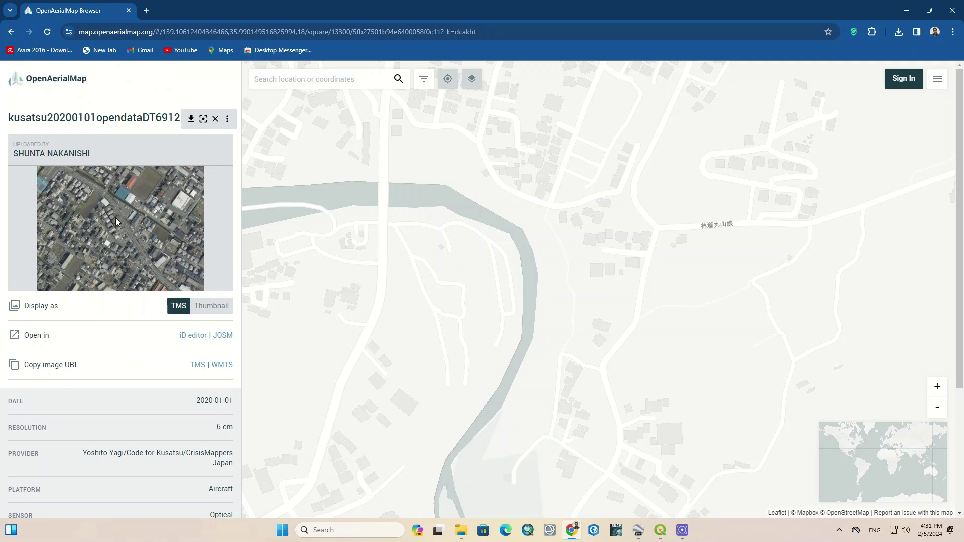
Fit the map to the Kusatsu image, inspect its houses and streets at close range, and check the image's resolution
left_click(203, 119)
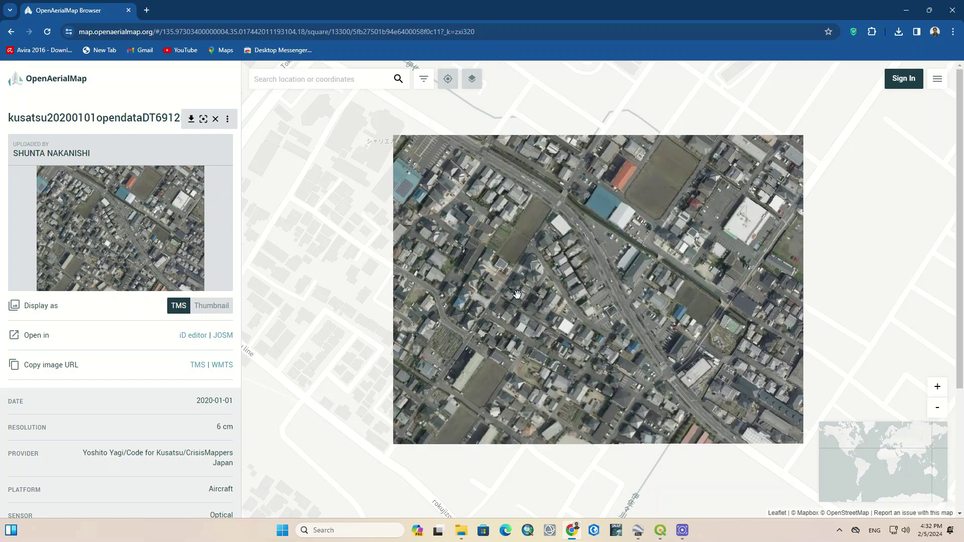
scroll(517, 294, "up", 1)
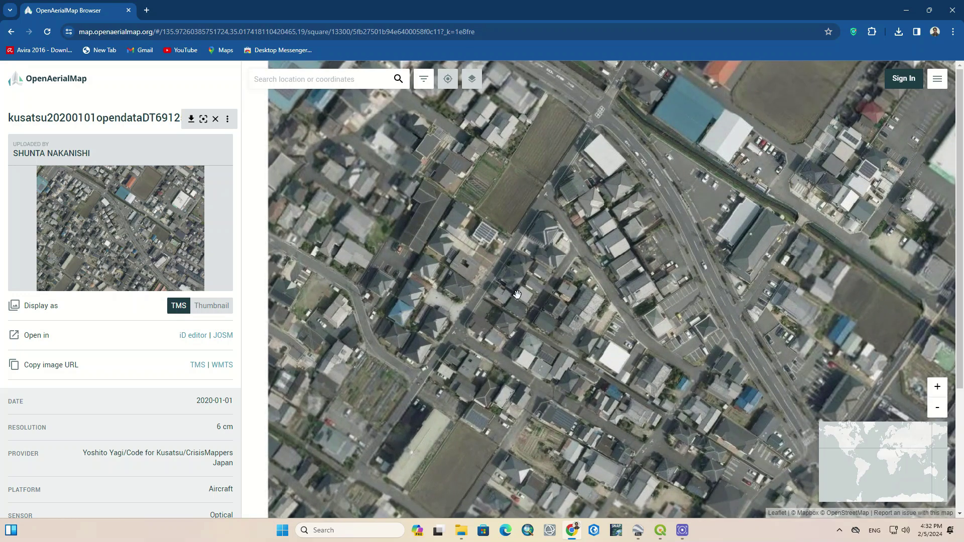
scroll(517, 294, "up", 1)
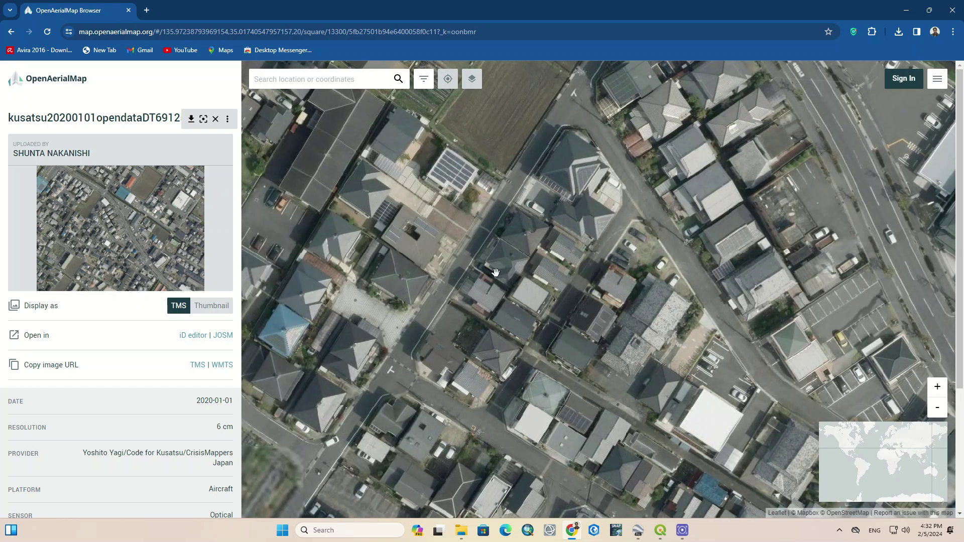
left_click_drag(496, 273, 489, 306)
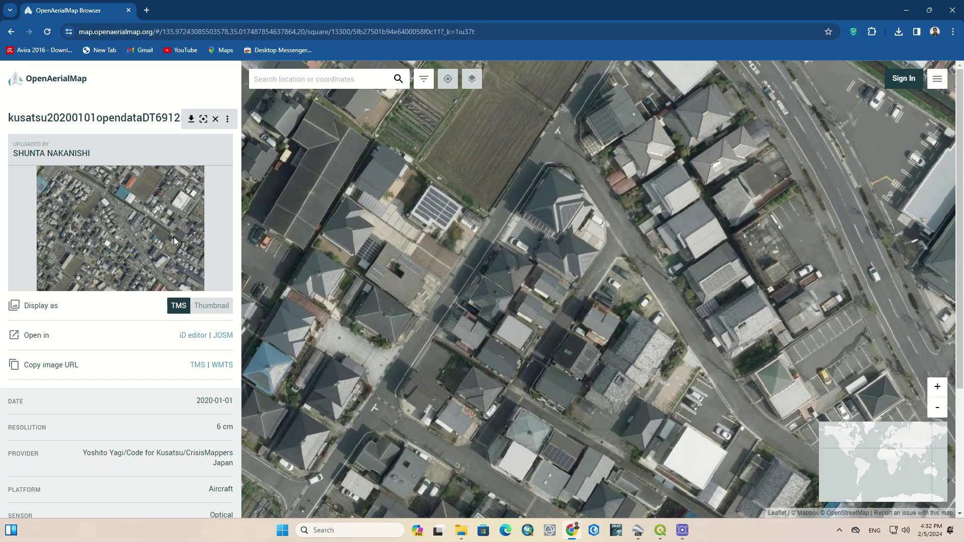
scroll(174, 237, "down", 3)
scroll(221, 277, "up", 3)
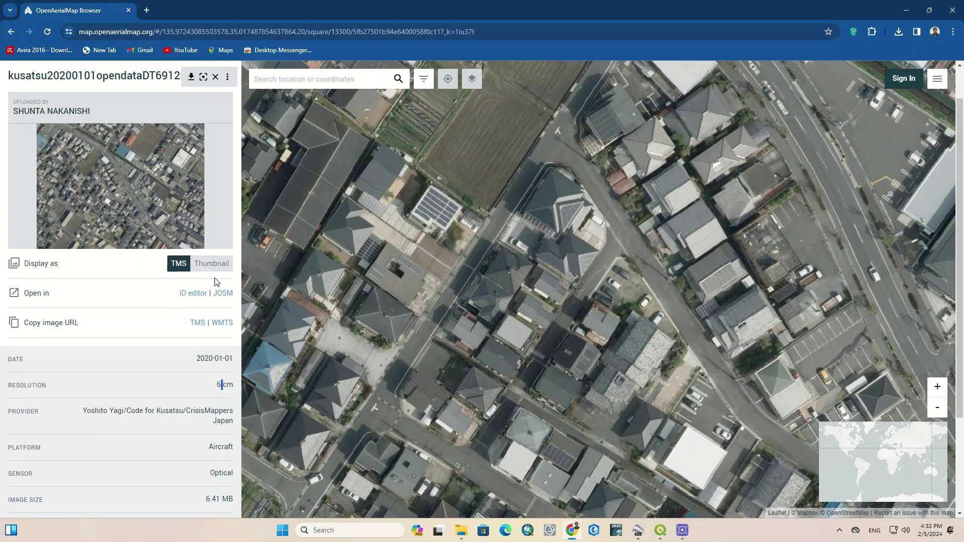
Close the Kusatsu image's details, leave the Japan grid square, and select the square over Bihar just south of Nepal
left_click(215, 120)
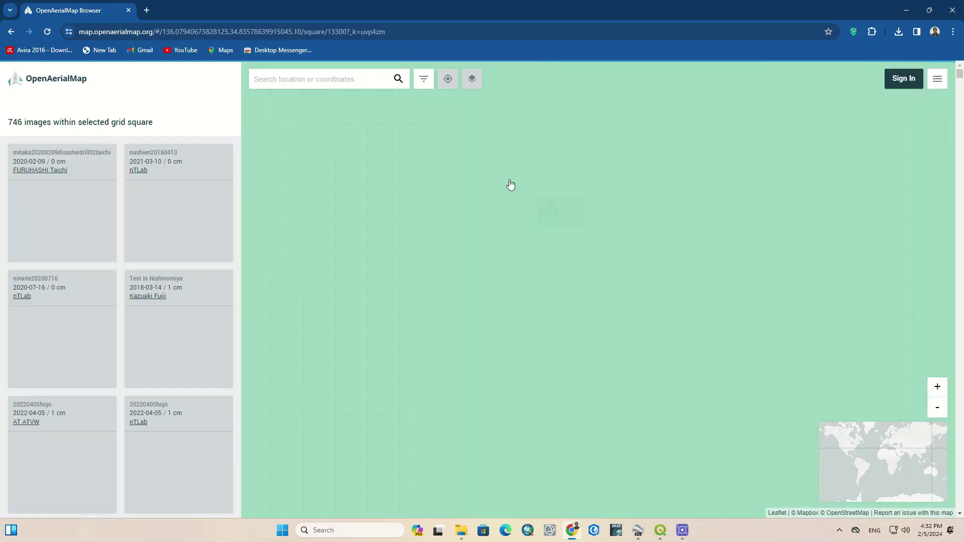
scroll(511, 187, "down", 4)
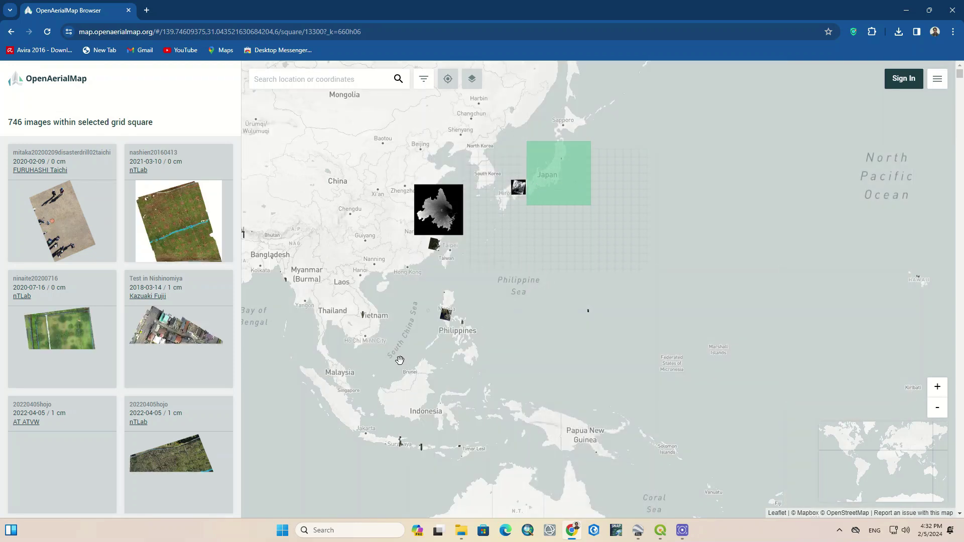
key("alt+Left")
left_click(564, 288)
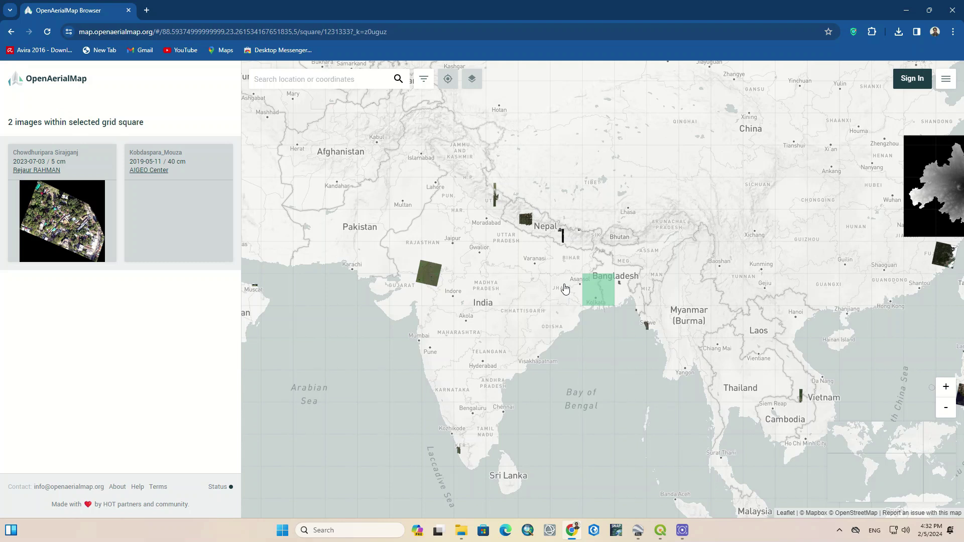
left_click(625, 266)
left_click(572, 258)
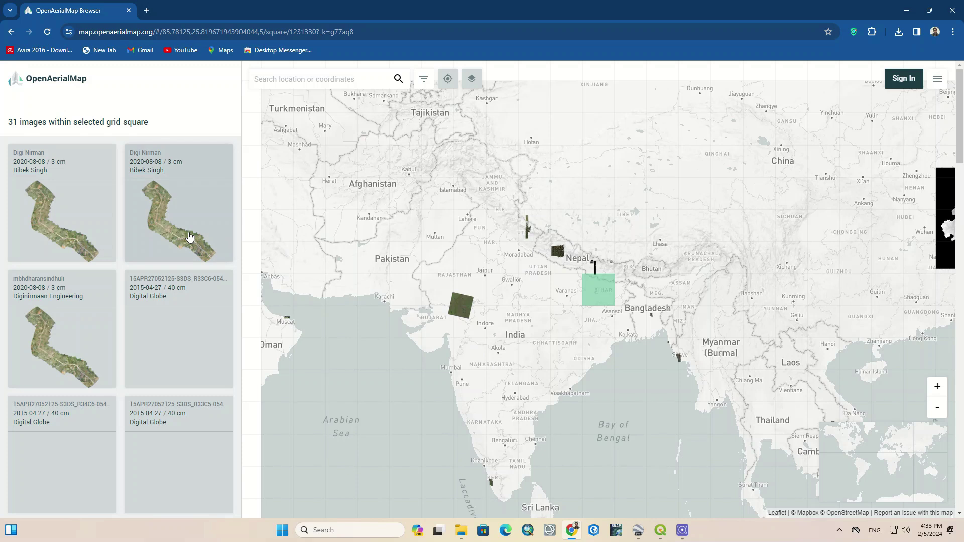
Browse the images in the selected Bihar grid square and open the details of the first Digi Nirman image from 2020-08-08
scroll(189, 236, "down", 2)
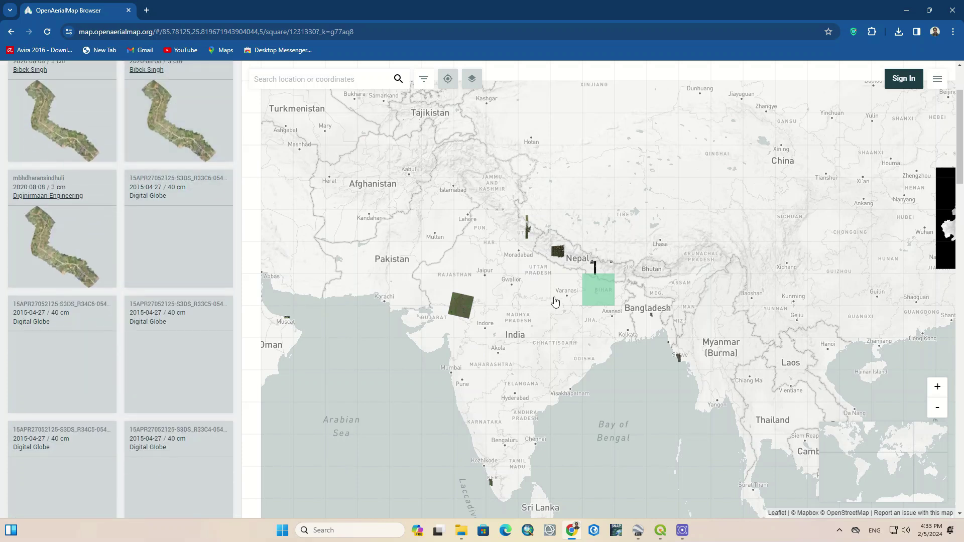
scroll(555, 301, "up", 1)
scroll(182, 236, "down", 2)
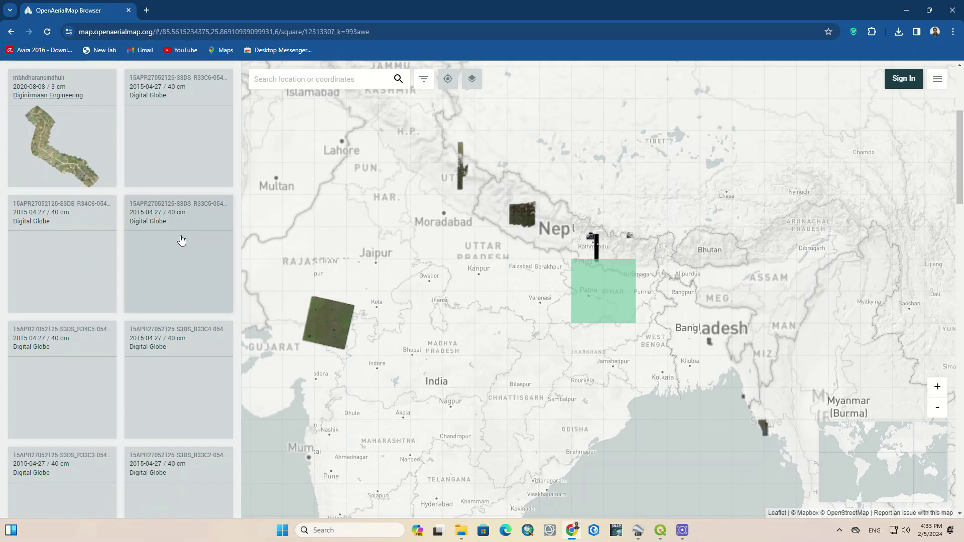
scroll(182, 240, "up", 4)
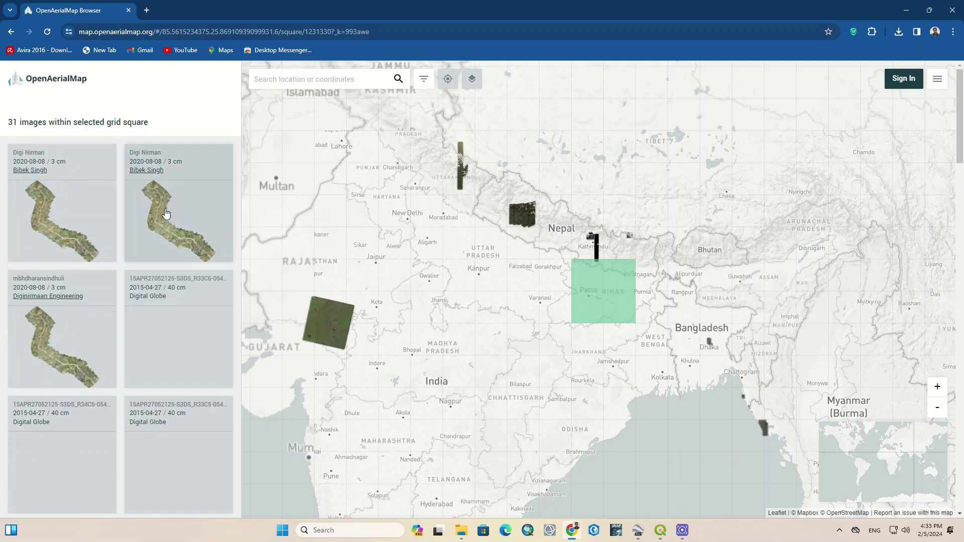
left_click(80, 211)
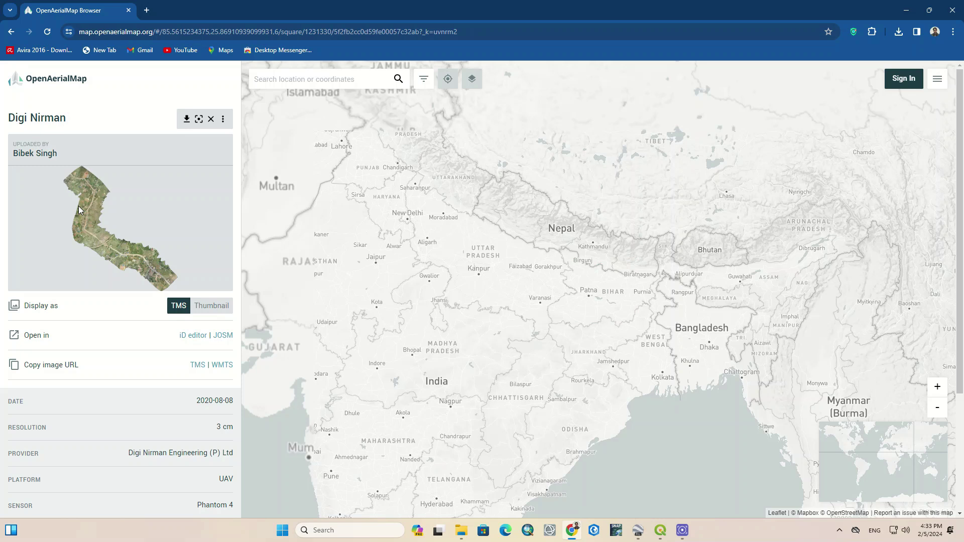
Fit the map to the Digi Nirman image and inspect the road bend and surrounding village at close range
left_click(199, 121)
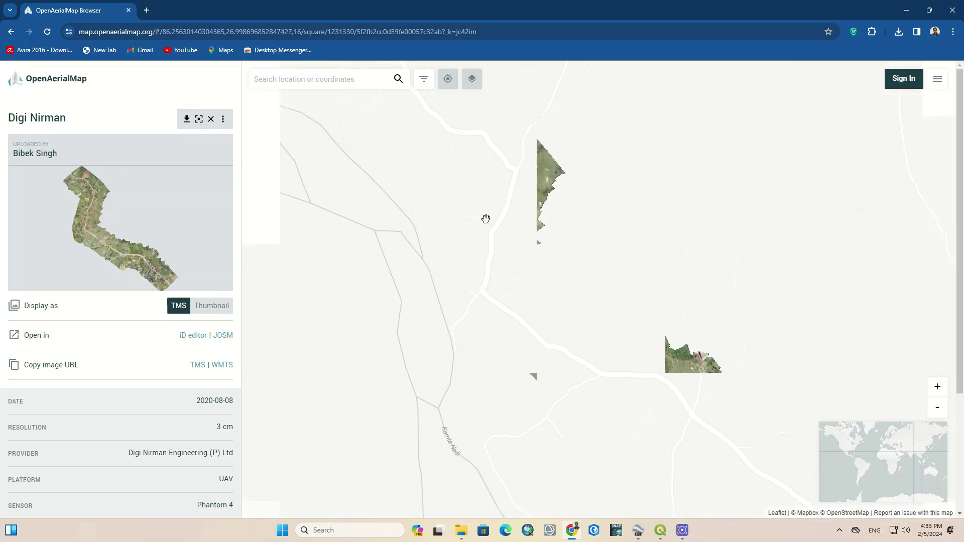
scroll(500, 293, "up", 1)
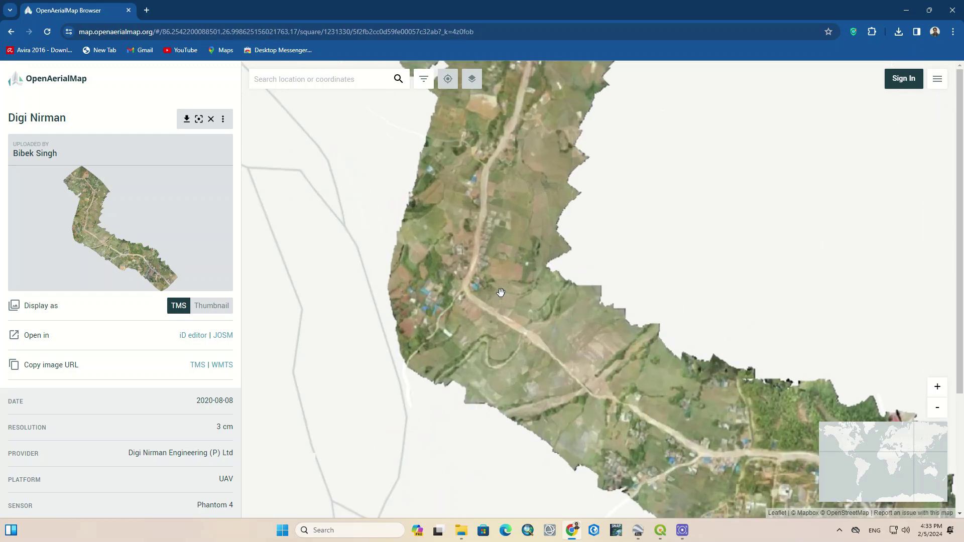
scroll(484, 255, "up", 1)
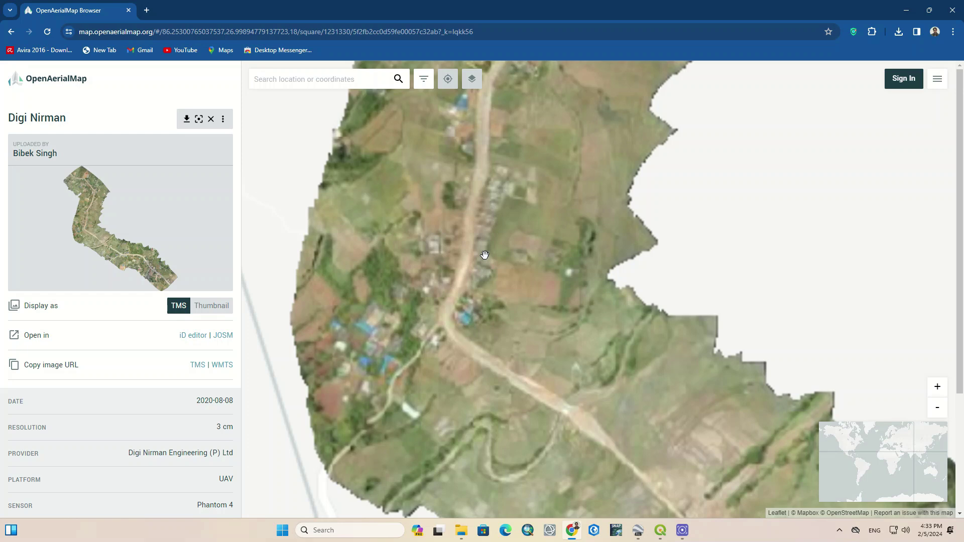
Follow the dirt road through the Digi Nirman image from its bend to the village fork and examine the surrounding houses at close range
scroll(484, 255, "up", 1)
left_click_drag(462, 295, 600, 271)
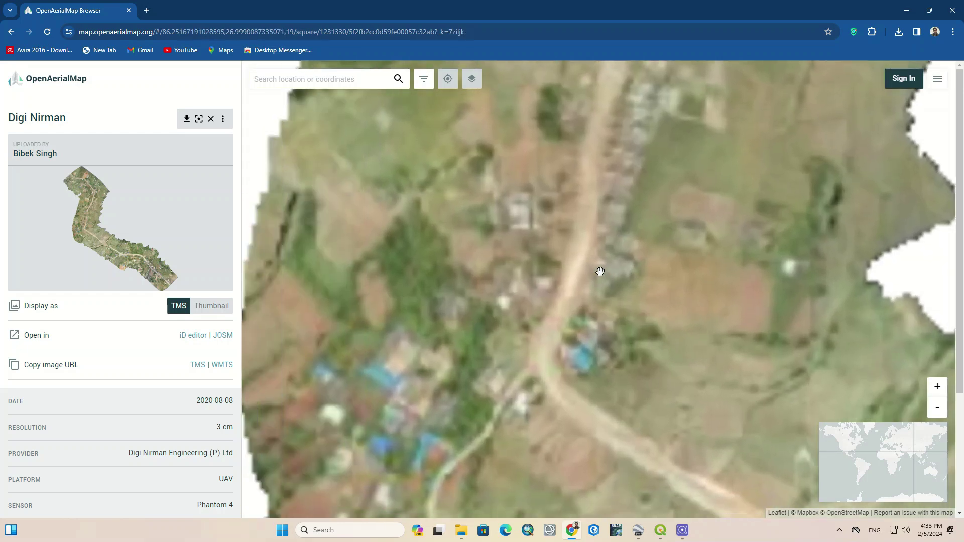
scroll(474, 227, "down", 1)
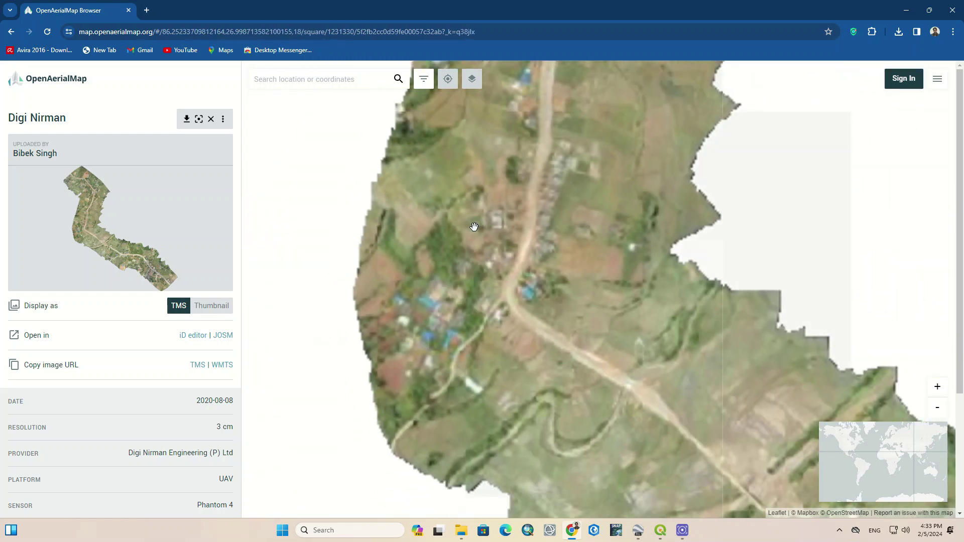
scroll(474, 227, "down", 1)
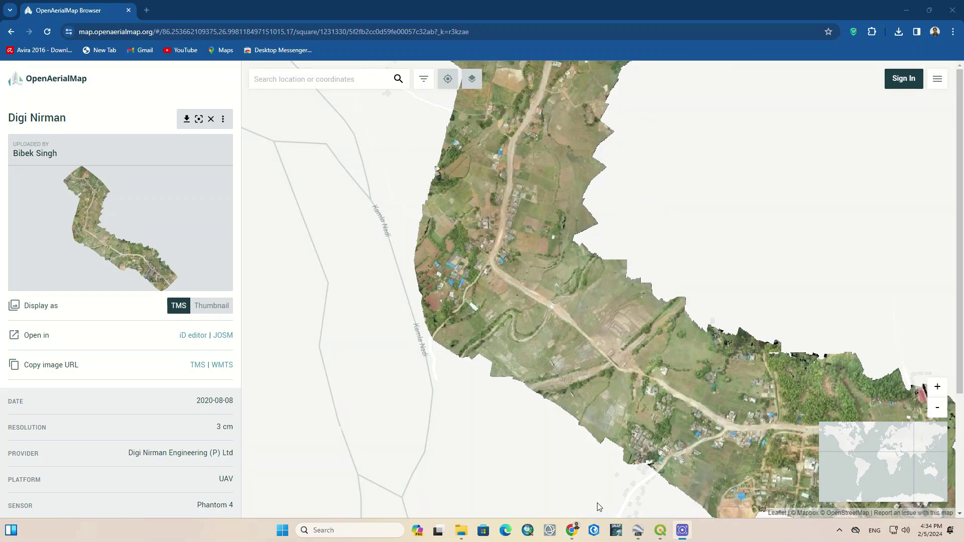
scroll(656, 388, "up", 2)
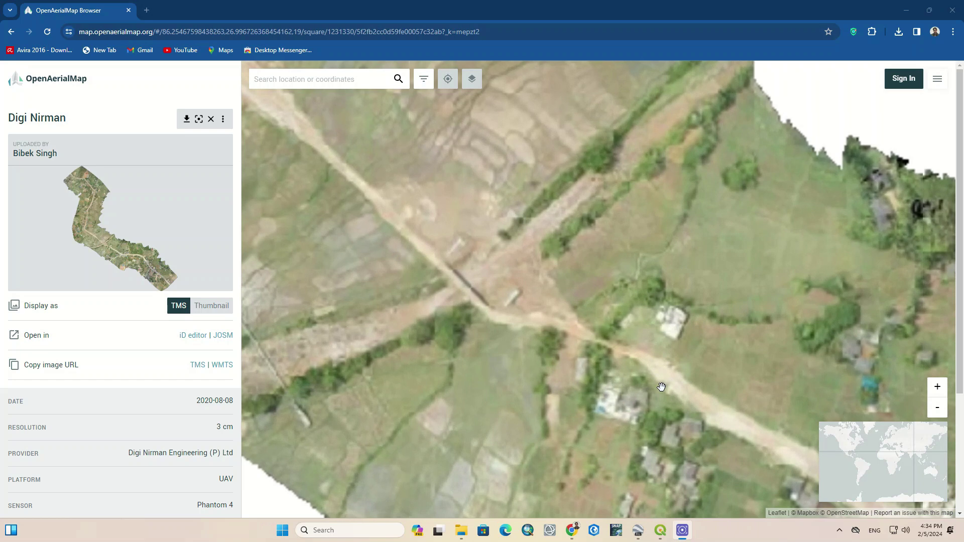
left_click_drag(659, 387, 534, 352)
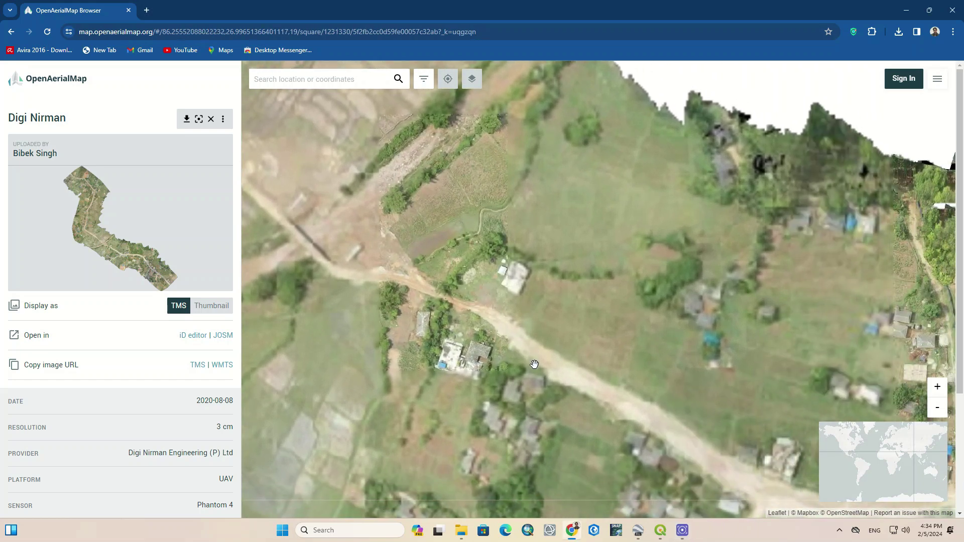
left_click_drag(534, 364, 538, 256)
left_click_drag(714, 296, 497, 284)
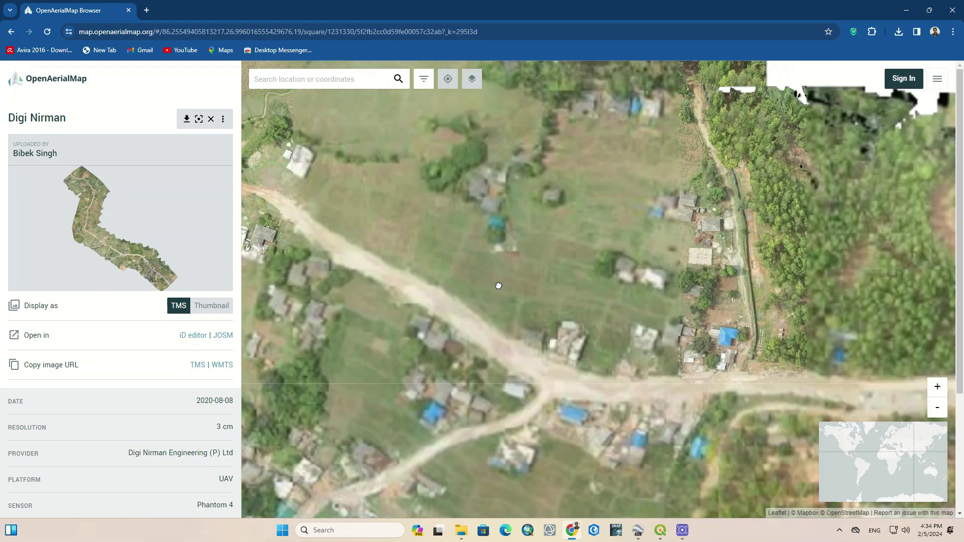
scroll(511, 344, "up", 1)
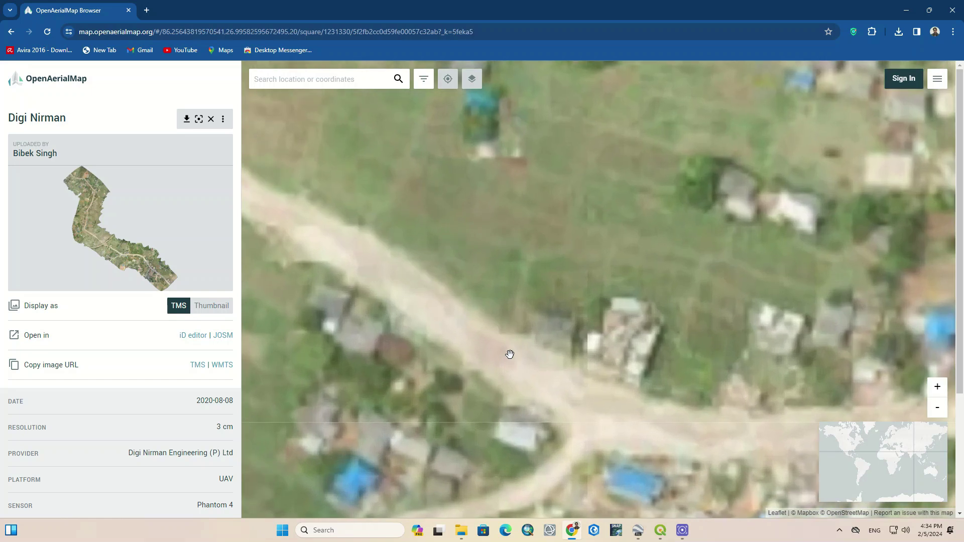
left_click_drag(508, 351, 522, 311)
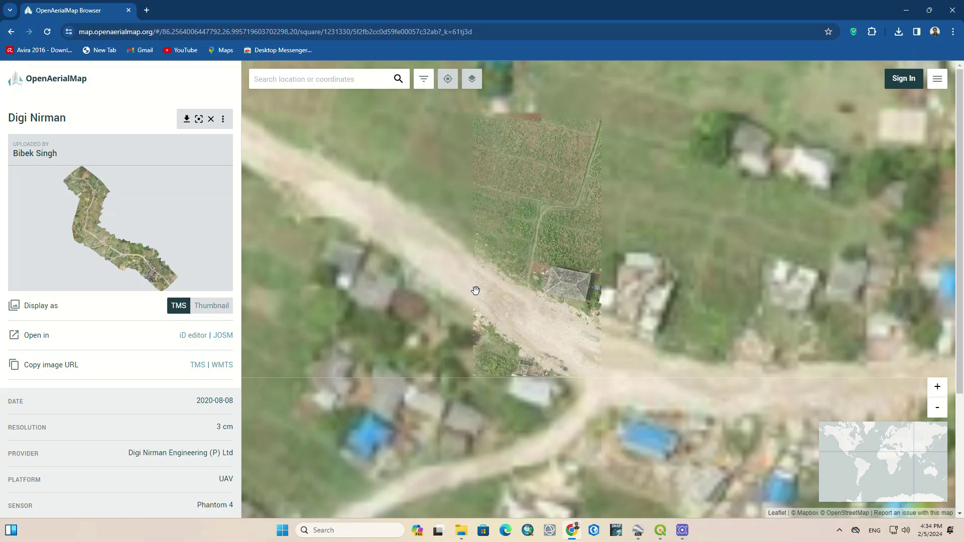
left_click_drag(549, 282, 537, 287)
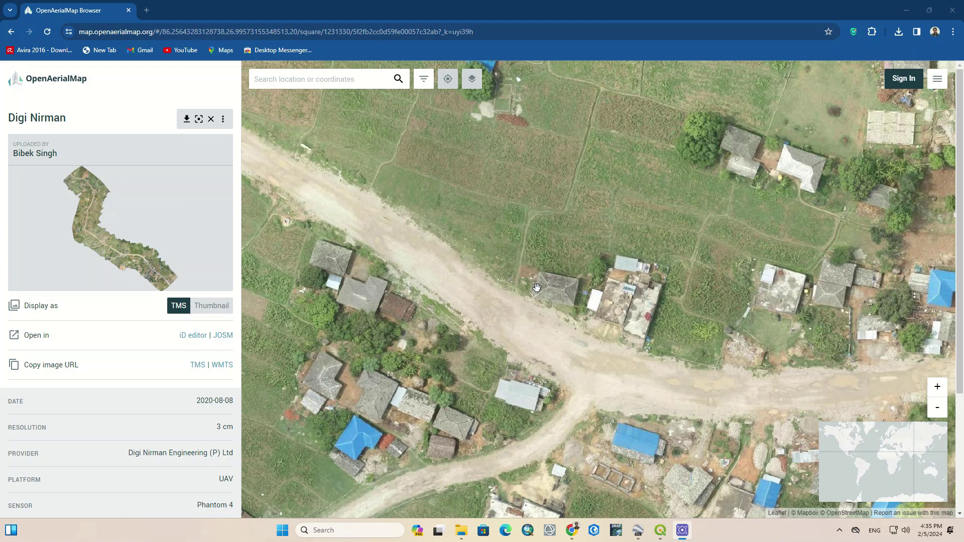
Download the Digi Nirman image and show the downloaded TIFF in its folder
left_click(185, 118)
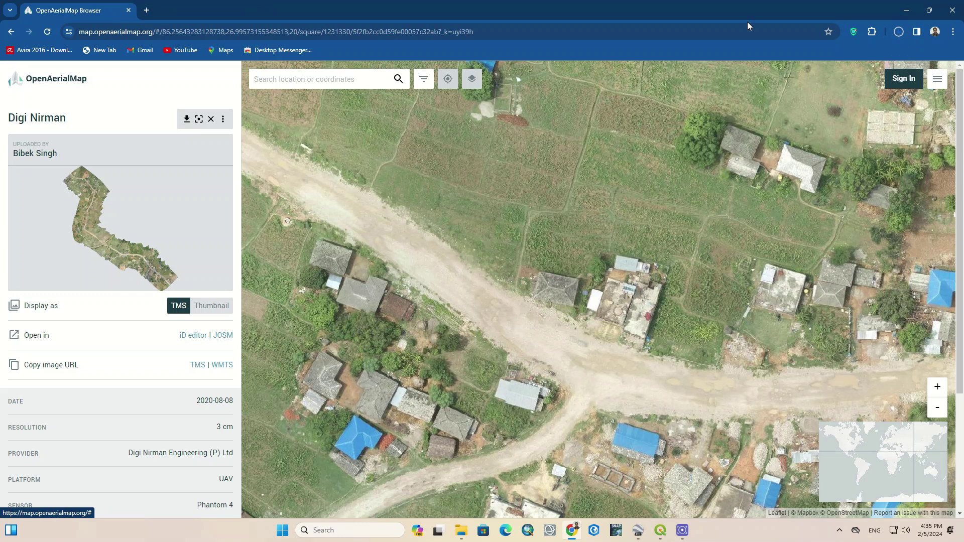
left_click(901, 32)
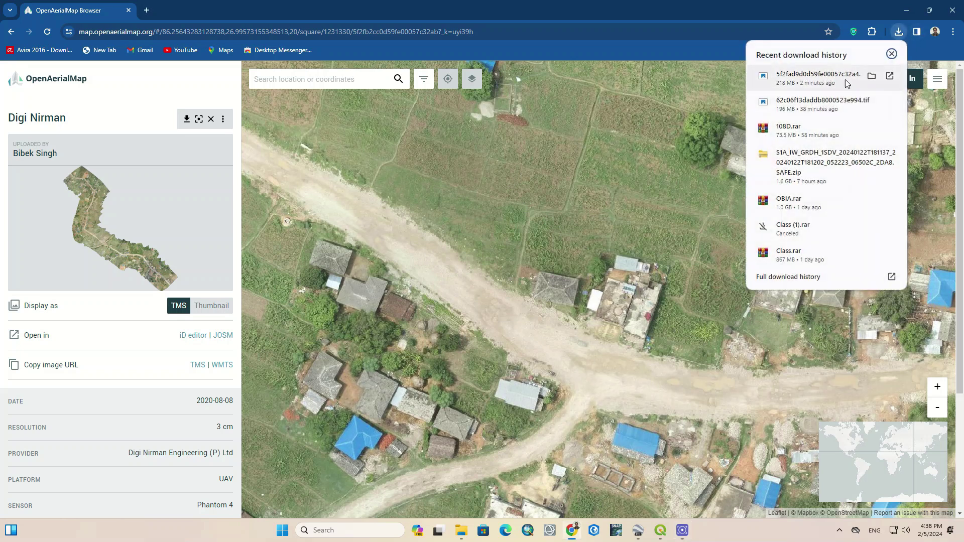
left_click(871, 75)
Switch to QGIS, add the downloaded 5f2fad9d0d59fe00057c32a4 TIFF as a layer, and inspect its road and buildings at close range
left_click(661, 531)
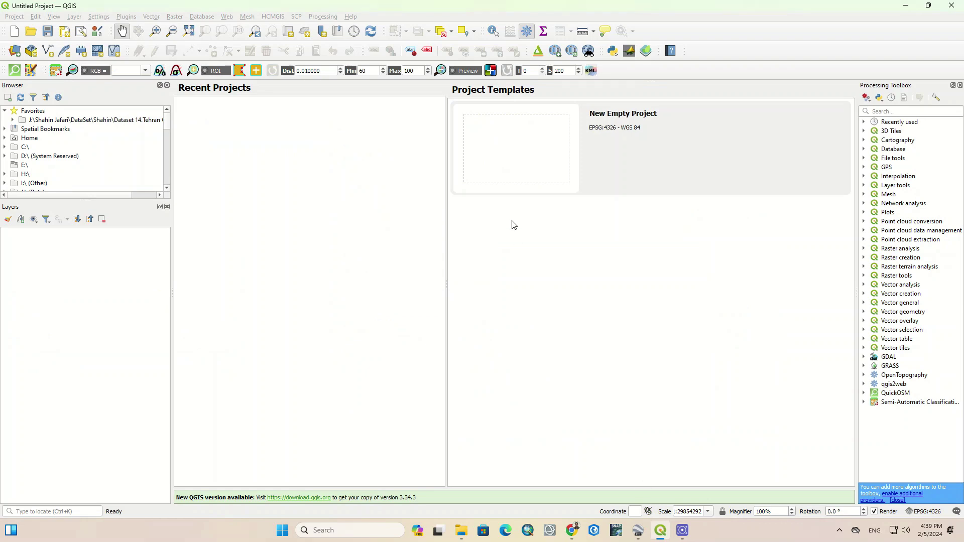
mouse_move(461, 530)
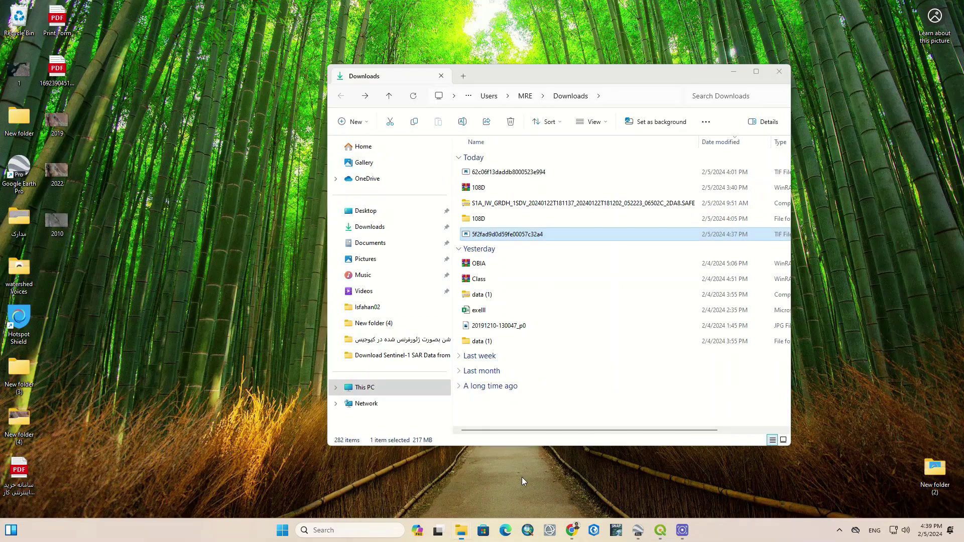
left_click(522, 481)
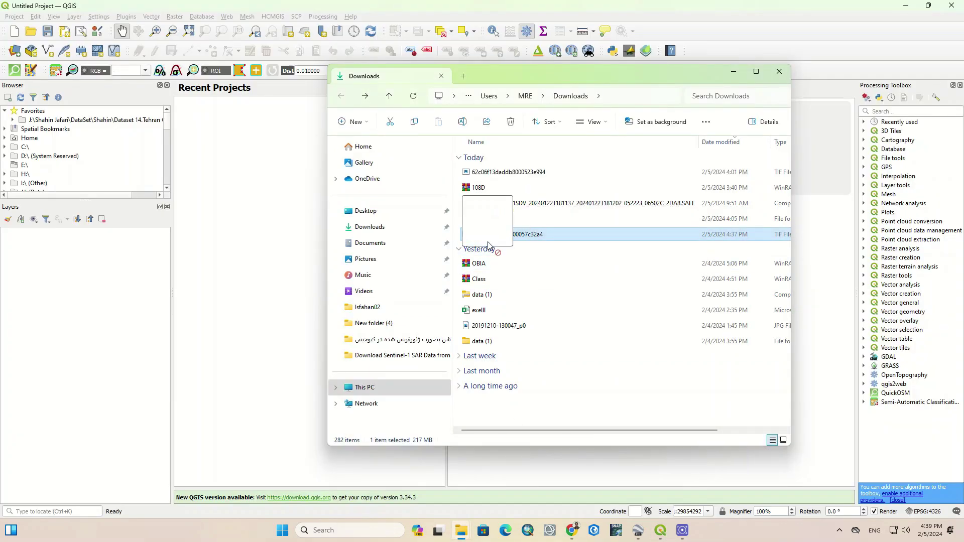
left_click_drag(145, 312, 122, 322)
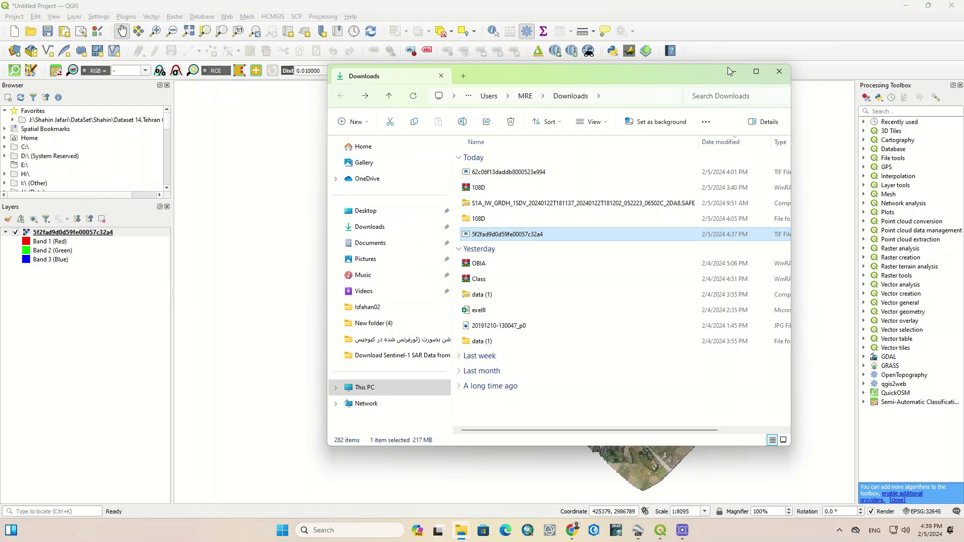
left_click(733, 72)
scroll(536, 389, "up", 3)
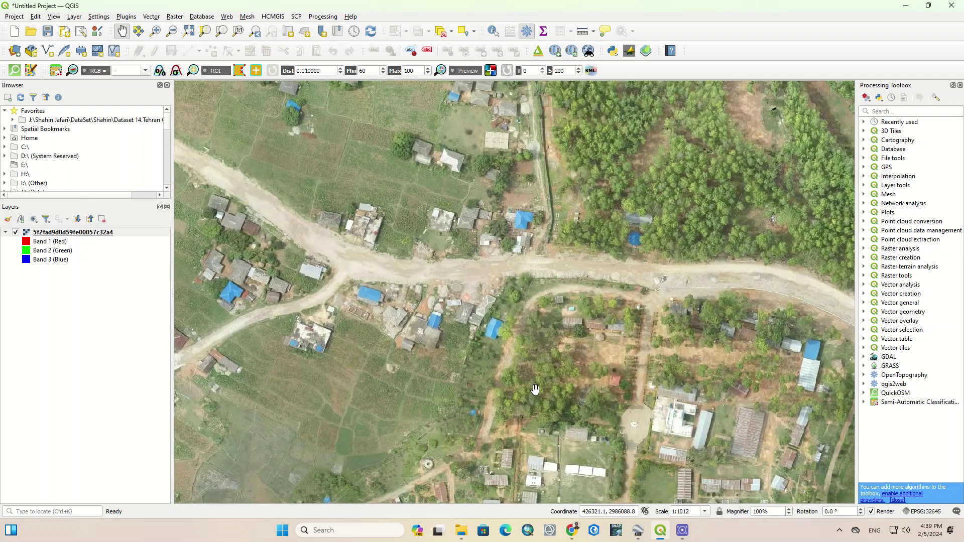
scroll(535, 389, "up", 1)
left_click_drag(535, 389, 453, 271)
left_click_drag(705, 281, 420, 191)
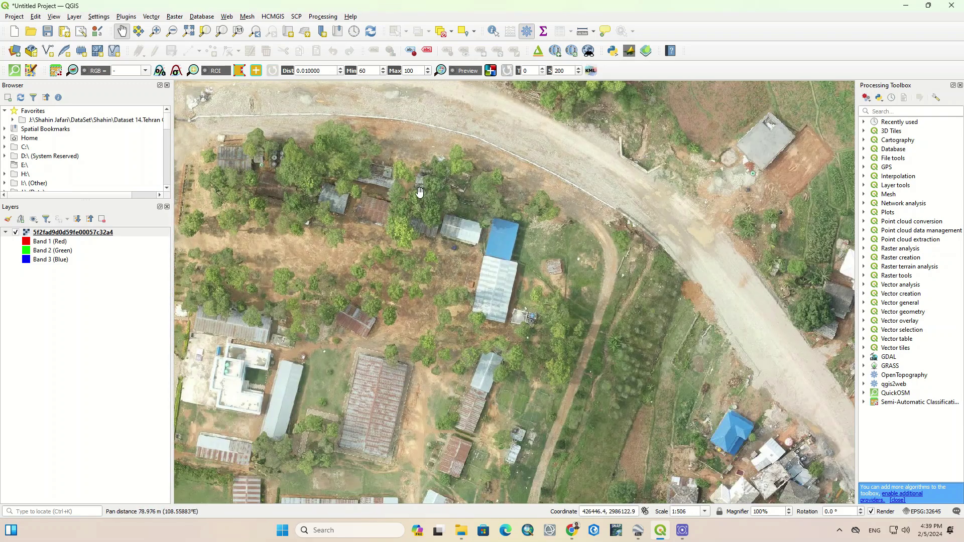
left_click_drag(554, 315, 368, 186)
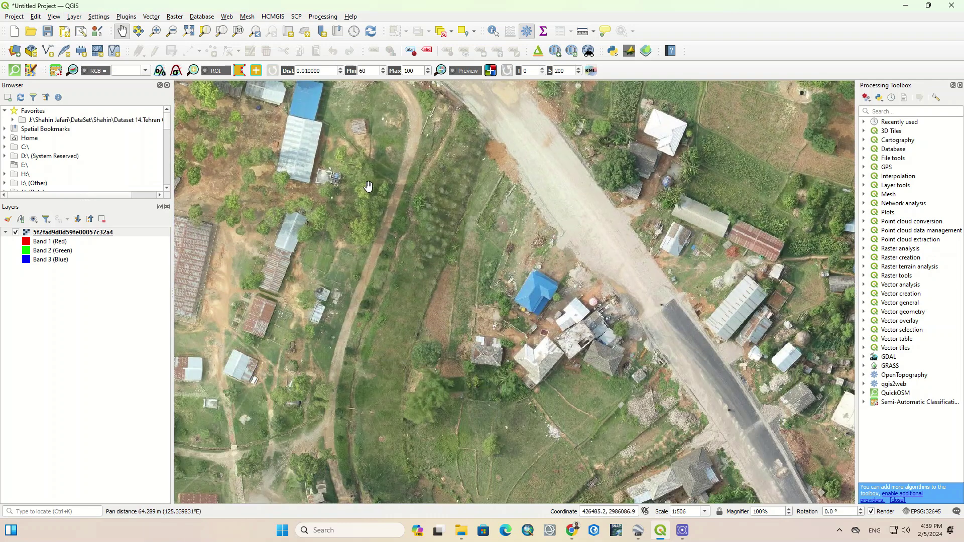
Review the coordinate reference system and raster information in the 5f2fad9d0d59fe00057c32a4 layer's properties, leaving the settings as they are
right_click(119, 235)
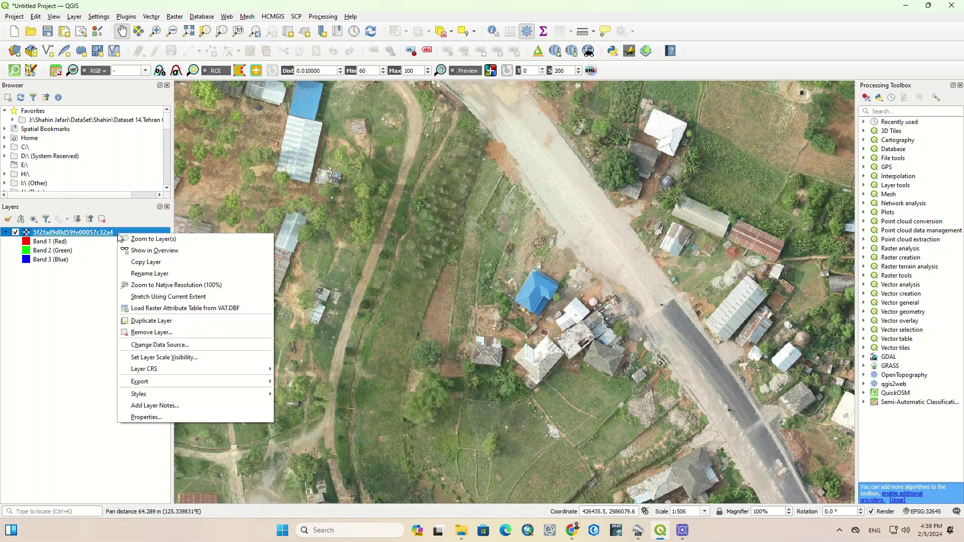
left_click(167, 418)
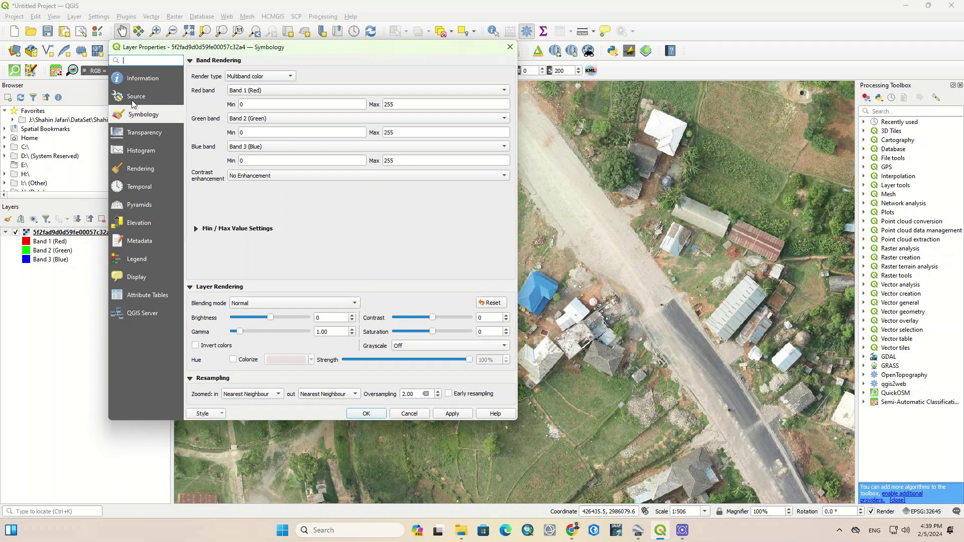
left_click(133, 97)
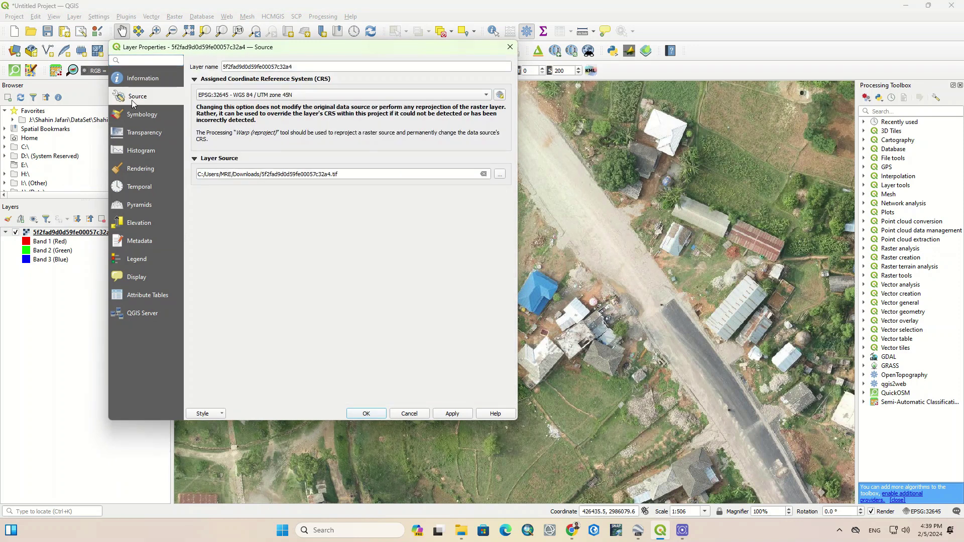
left_click(143, 81)
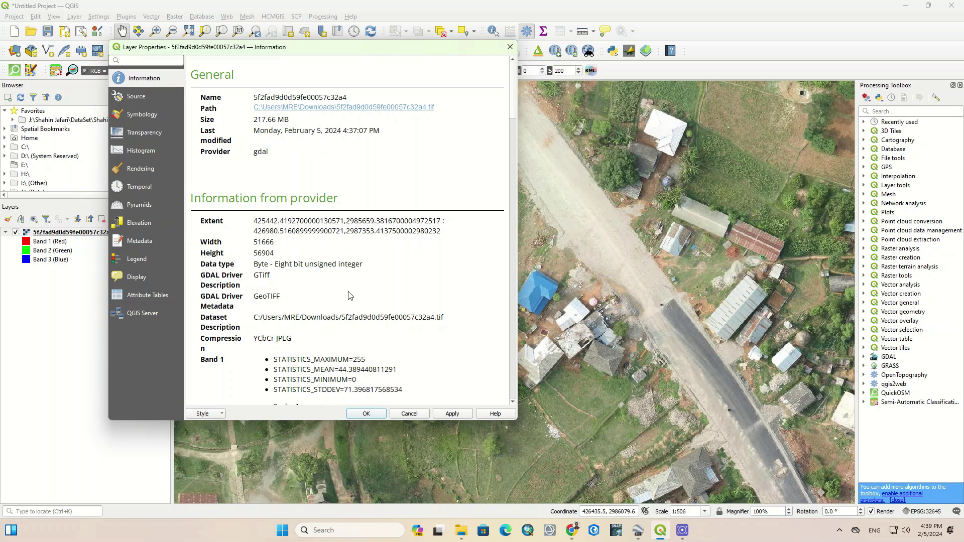
scroll(350, 296, "down", 3)
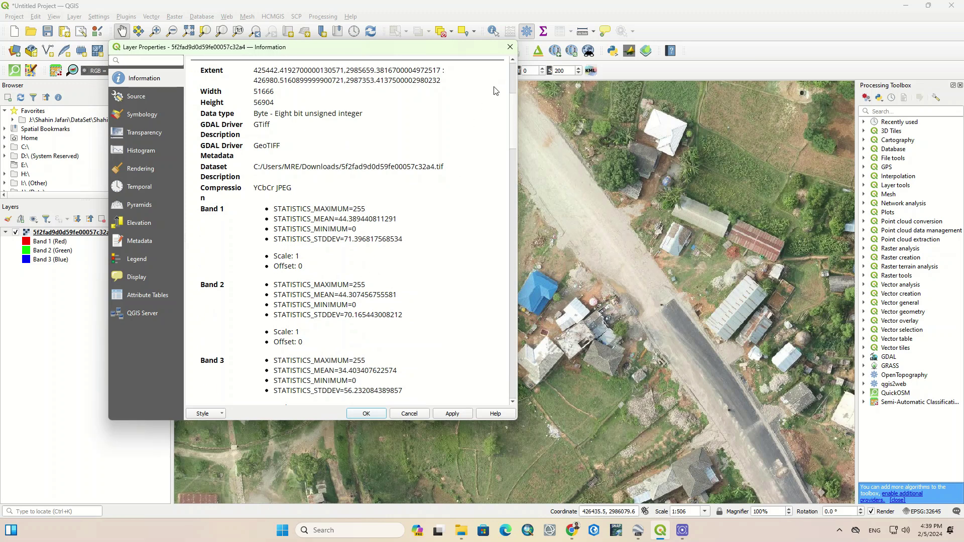
left_click(510, 47)
Examine the paved road section and the houses beside it at close range, following the road down to the side-road junction
left_click_drag(712, 326, 593, 324)
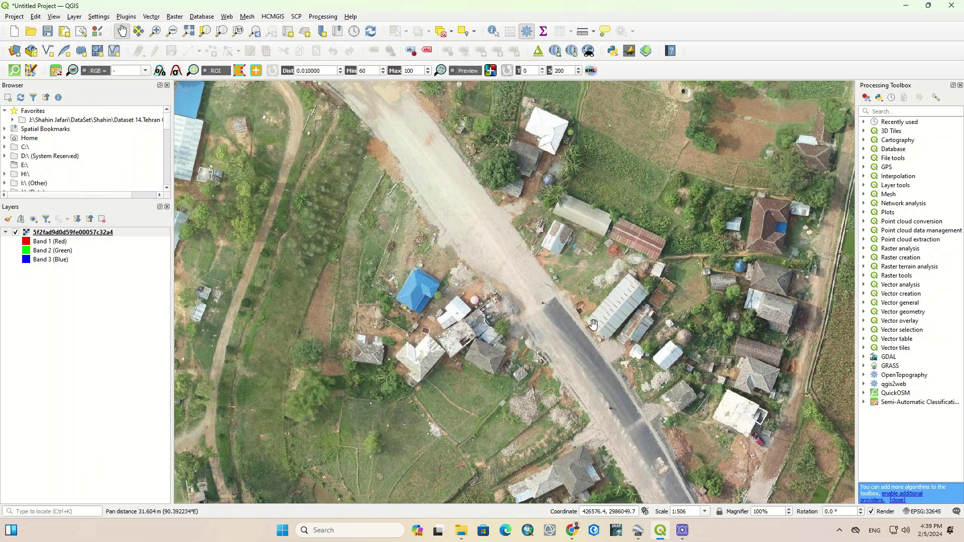
scroll(593, 324, "up", 2)
scroll(600, 311, "down", 1)
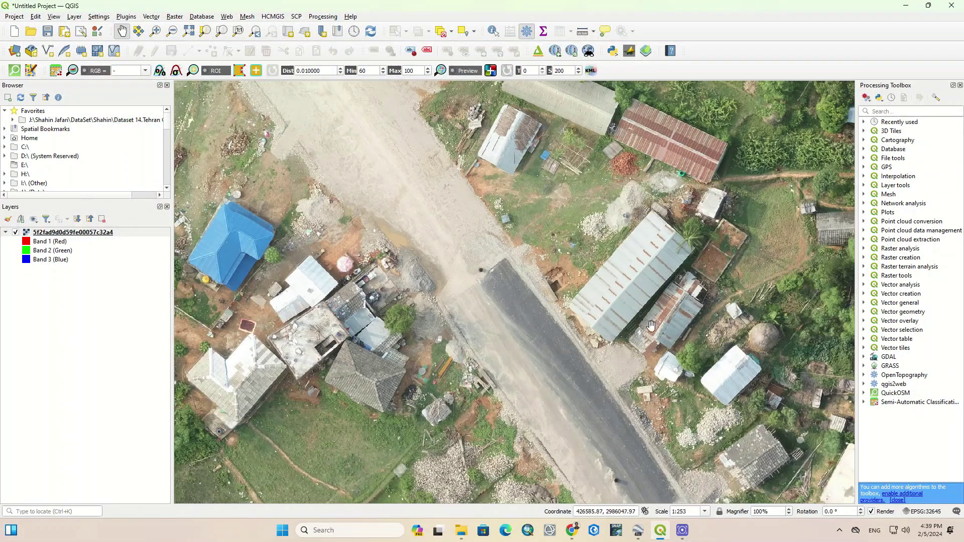
left_click_drag(677, 321, 382, 305)
left_click_drag(463, 365, 527, 210)
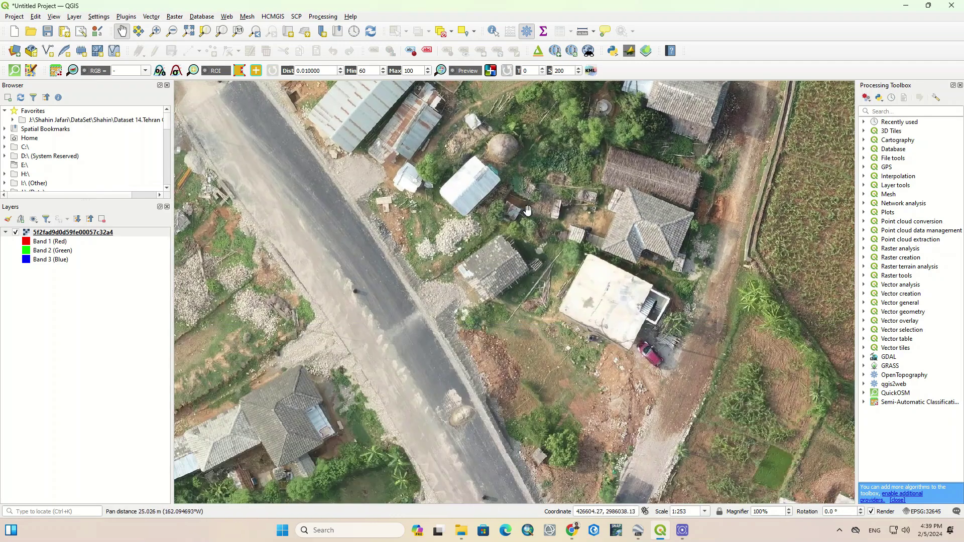
left_click_drag(339, 416, 444, 287)
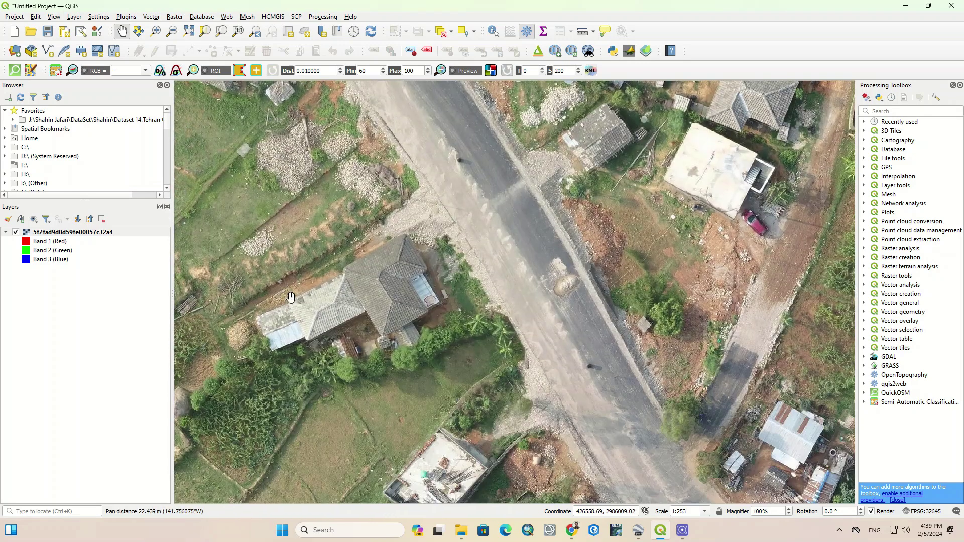
left_click_drag(290, 297, 337, 206)
left_click_drag(439, 386, 341, 220)
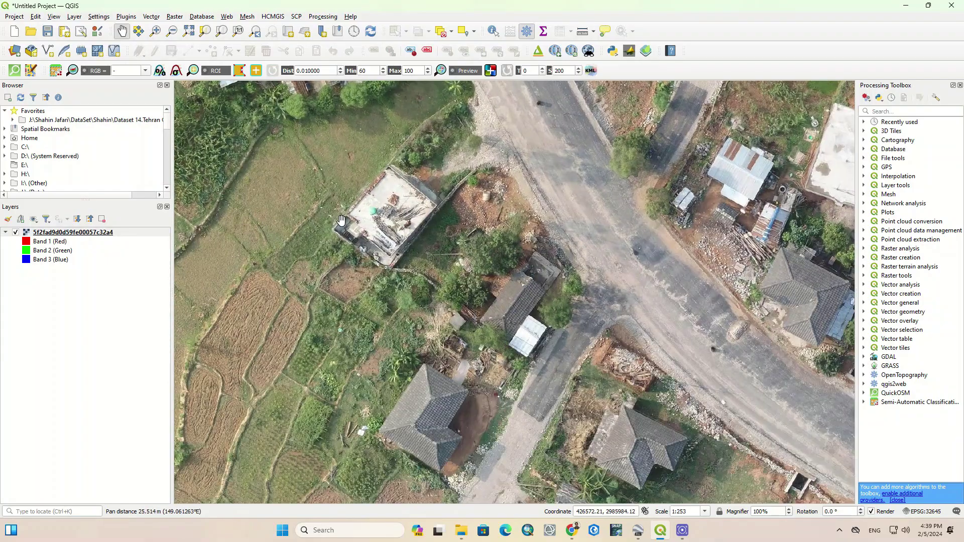
Examine the buildings at the image's eastern edge, the side track's houses, and the crop fields north of the main road
left_click_drag(590, 334, 314, 309)
left_click_drag(568, 204, 441, 337)
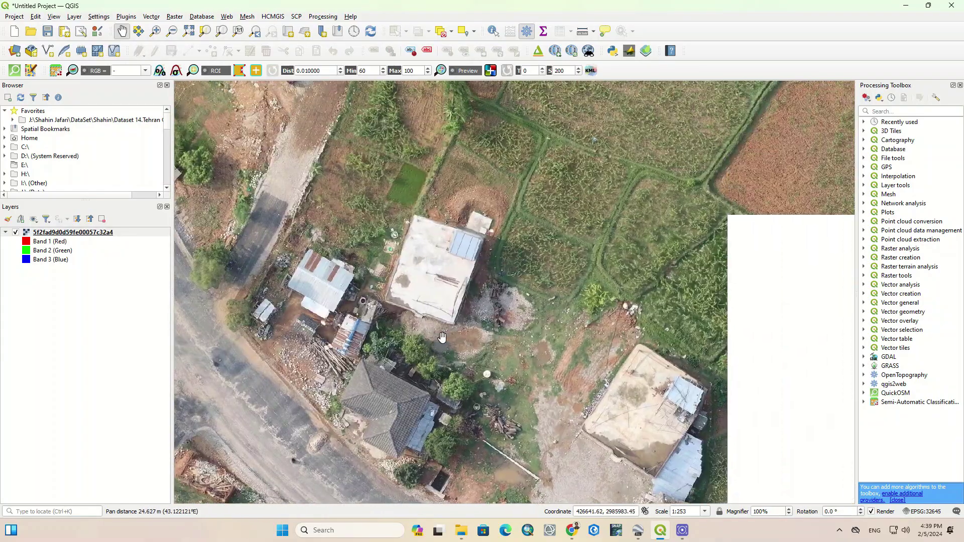
left_click_drag(528, 201, 527, 373)
left_click_drag(504, 182, 555, 421)
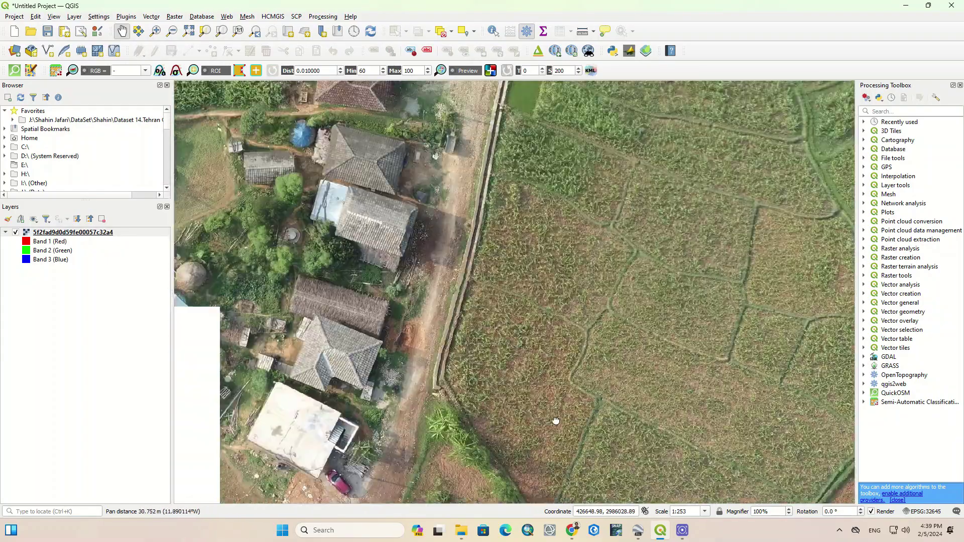
left_click_drag(557, 121, 562, 432)
left_click_drag(548, 231, 412, 352)
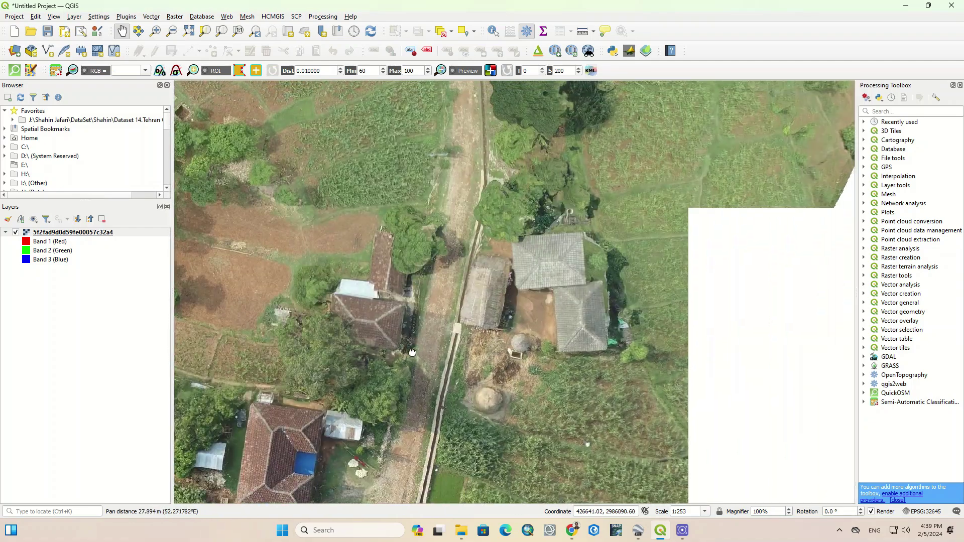
left_click_drag(502, 151, 648, 231)
left_click_drag(407, 116, 654, 251)
left_click_drag(481, 205, 624, 216)
left_click_drag(539, 327, 539, 242)
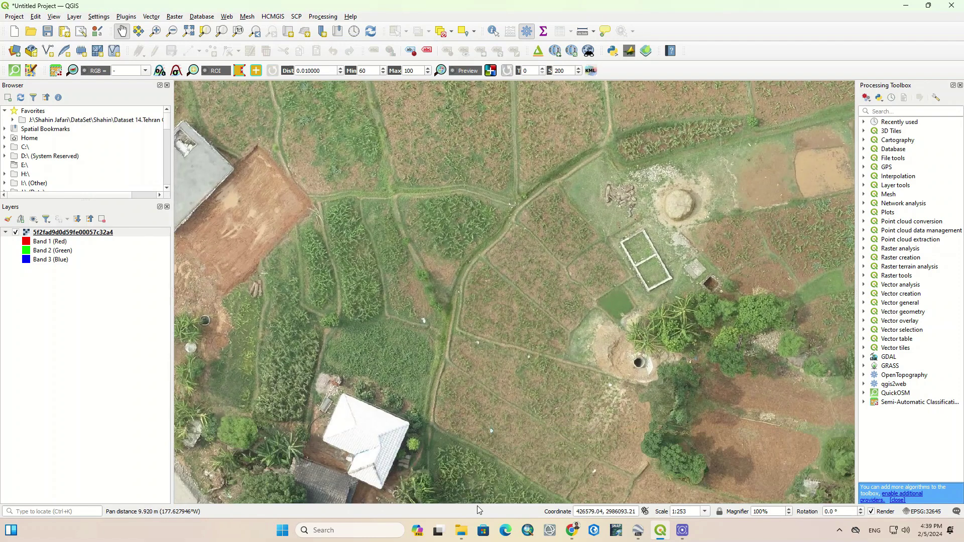
Add the 62c06f13daddb8000523e994 TIFF from the Downloads folder as a layer and zoom to its full extent
mouse_move(457, 536)
left_click(530, 483)
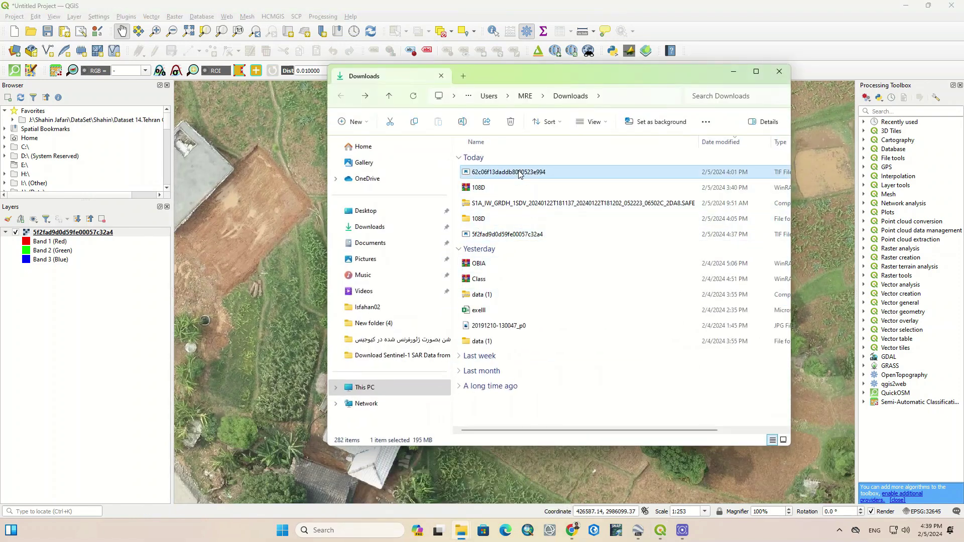
left_click_drag(576, 175, 119, 312)
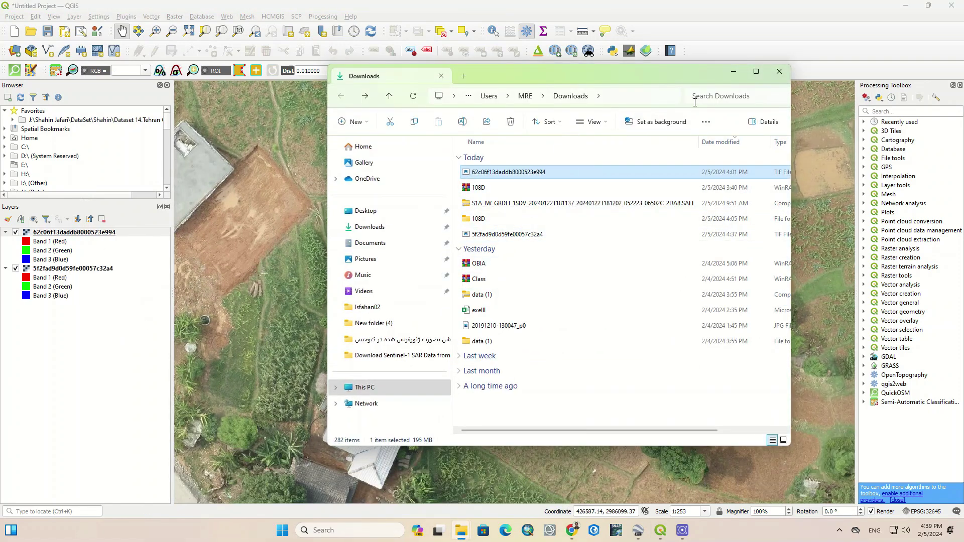
left_click(734, 77)
right_click(124, 239)
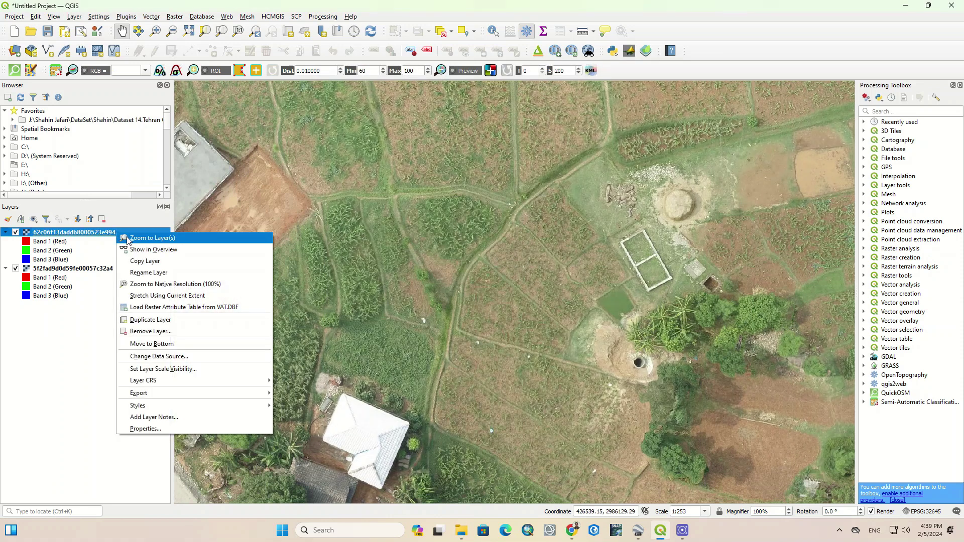
left_click(132, 240)
Examine the street corner and the brown-roofed houses among the green plots of the 62c06f13daddb8000523e994 image at close range
scroll(504, 333, "up", 3)
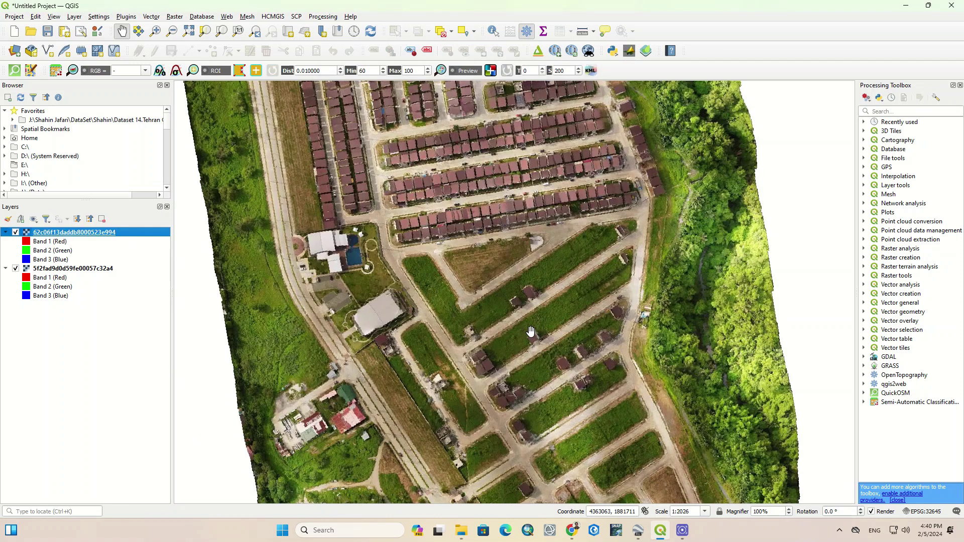
scroll(489, 415, "up", 1)
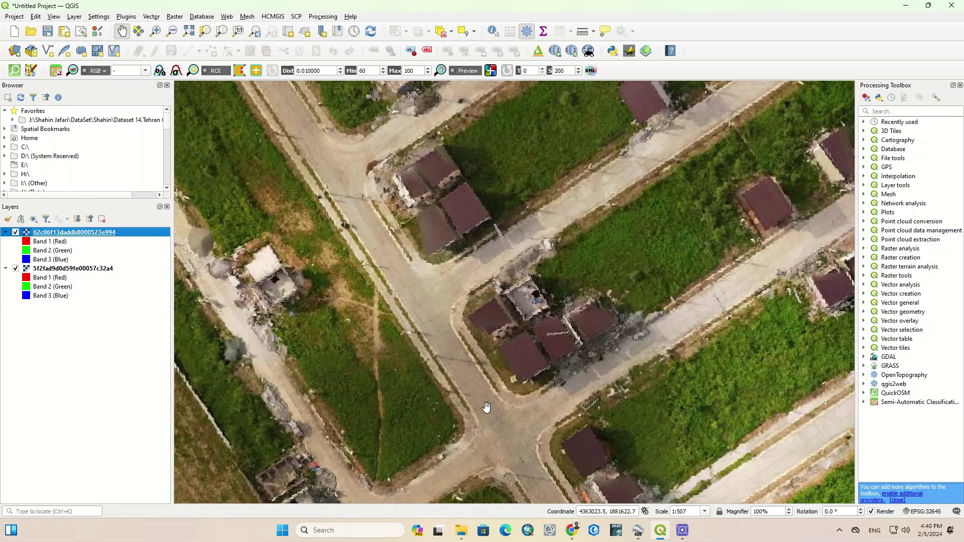
scroll(486, 407, "up", 2)
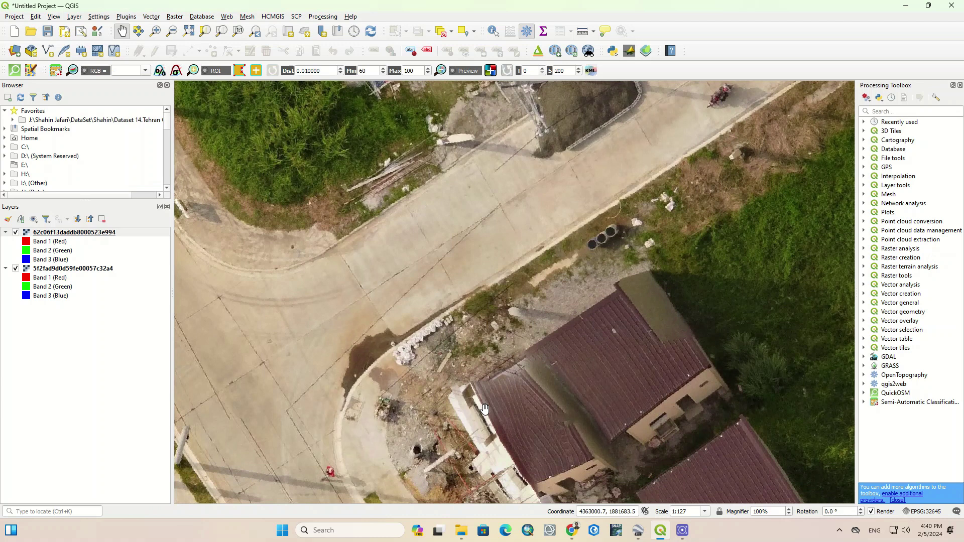
scroll(484, 408, "up", 1)
scroll(478, 395, "down", 1)
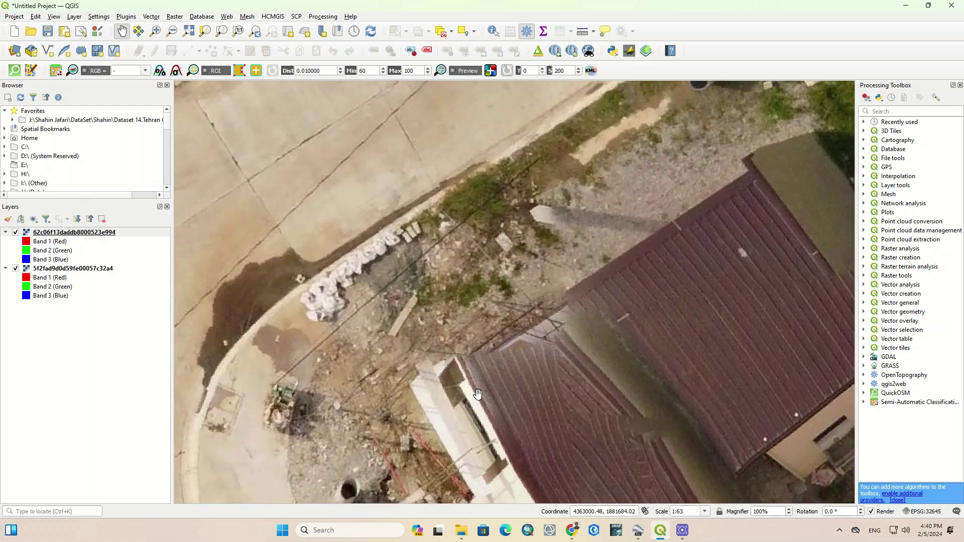
scroll(477, 394, "down", 1)
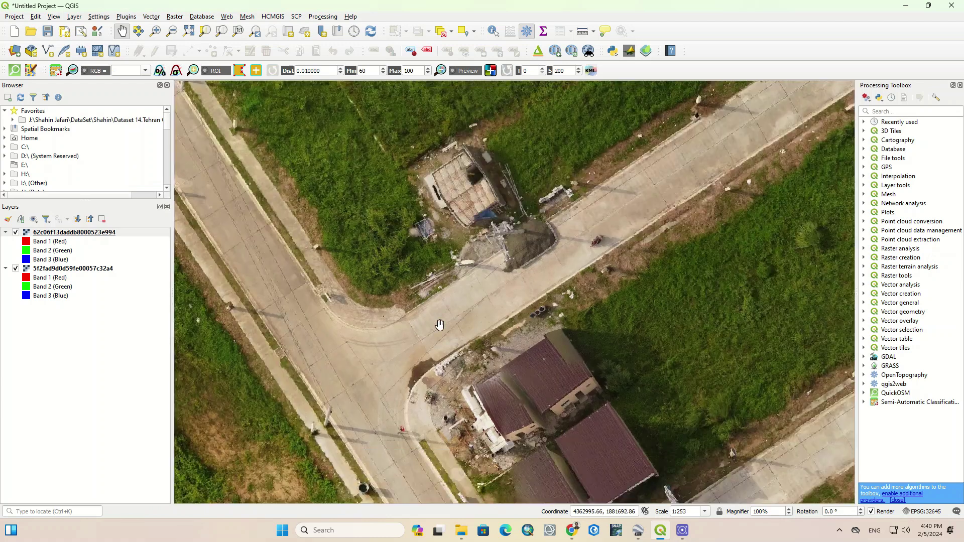
Follow the streets north from the green plots to the dense rows of houses and inspect the roofs and parked cars
left_click_drag(404, 249, 492, 429)
left_click_drag(441, 245, 516, 465)
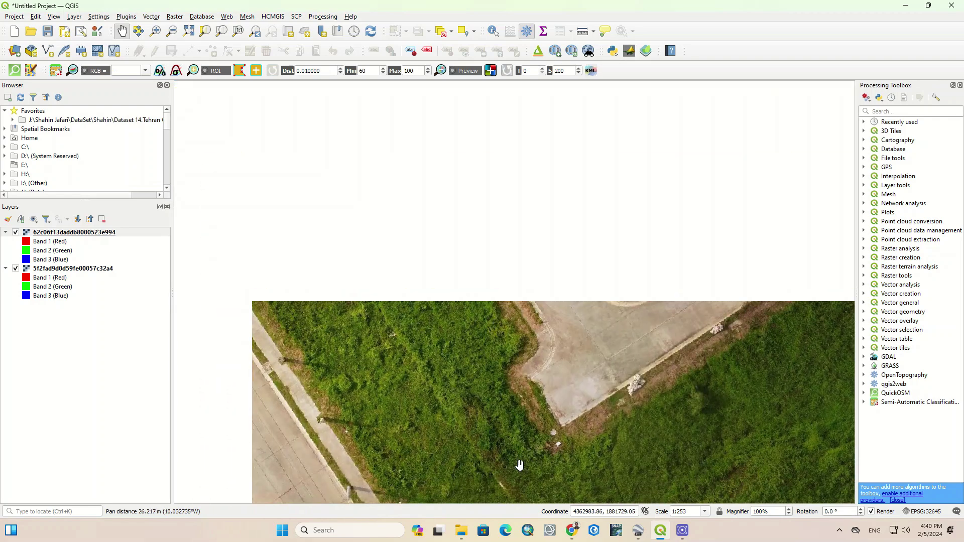
left_click_drag(416, 249, 537, 467)
left_click_drag(369, 174, 464, 385)
left_click_drag(372, 127, 464, 386)
left_click_drag(440, 201, 449, 377)
left_click_drag(451, 165, 455, 368)
left_click_drag(438, 216, 431, 389)
Return to the full extent of the 5f2fad9d0d59fe00057c32a4 layer and inspect the blue-roofed building beside the northern road bend
right_click(74, 269)
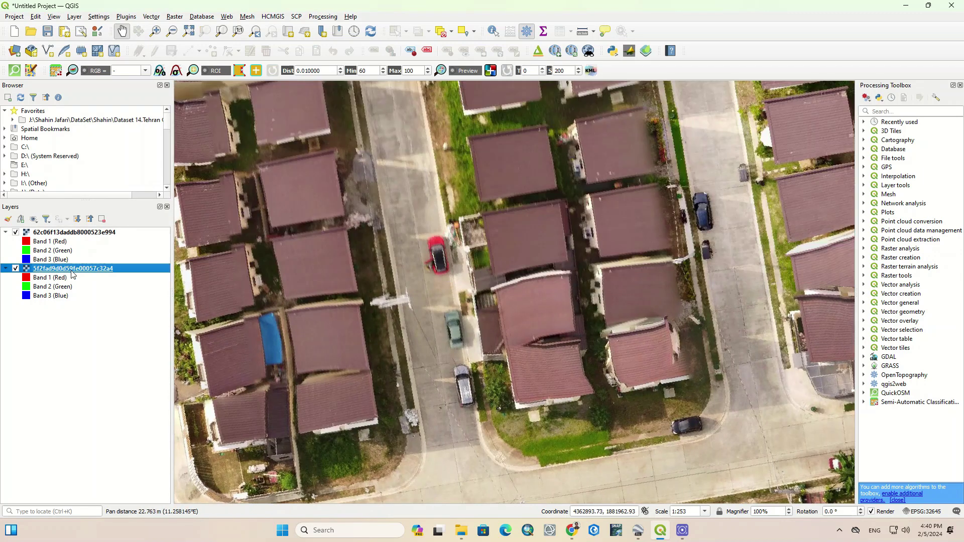
left_click(116, 275)
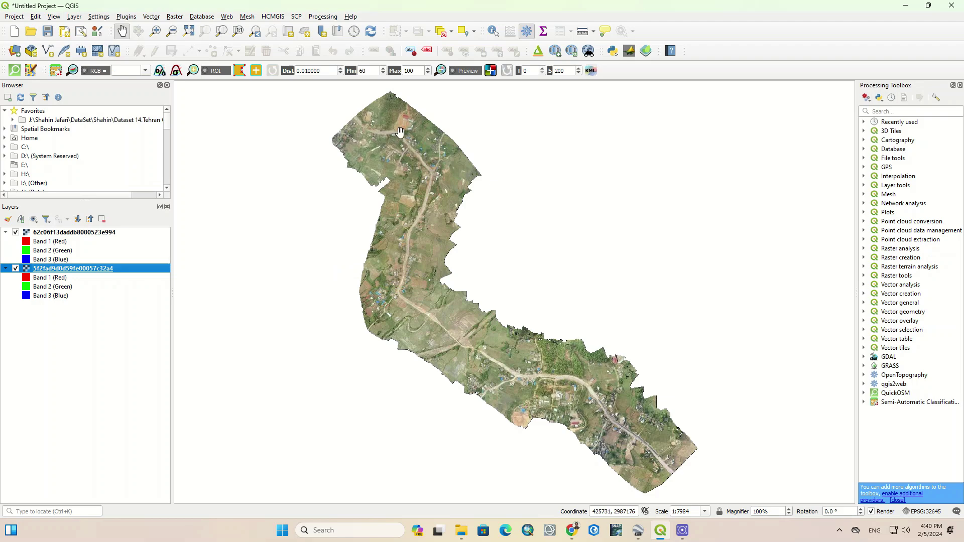
scroll(399, 133, "up", 4)
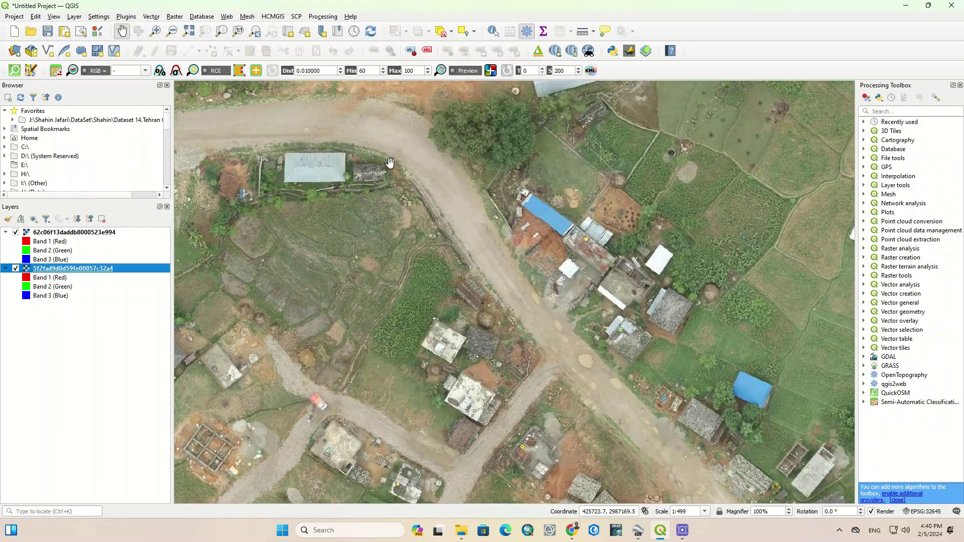
scroll(389, 162, "up", 1)
left_click_drag(389, 162, 181, 176)
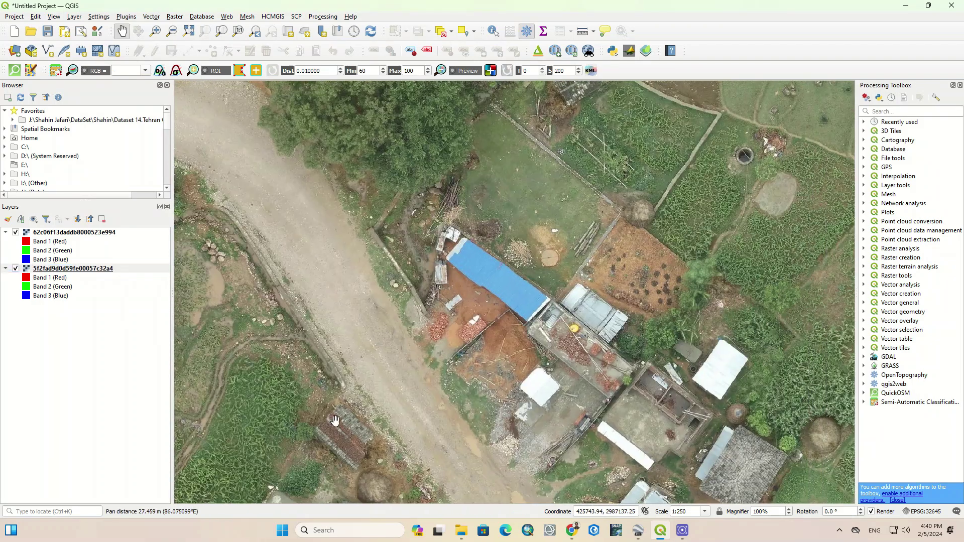
left_click_drag(482, 318, 522, 228)
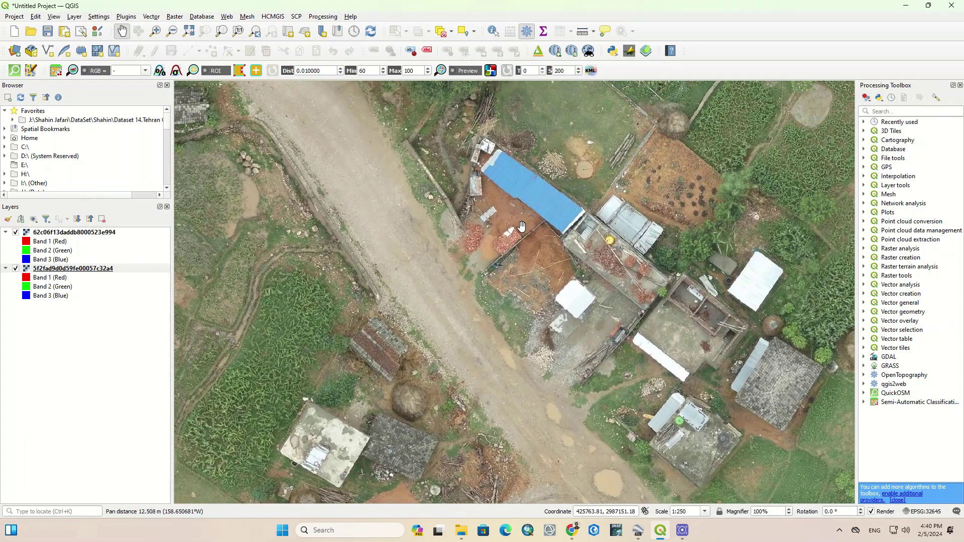